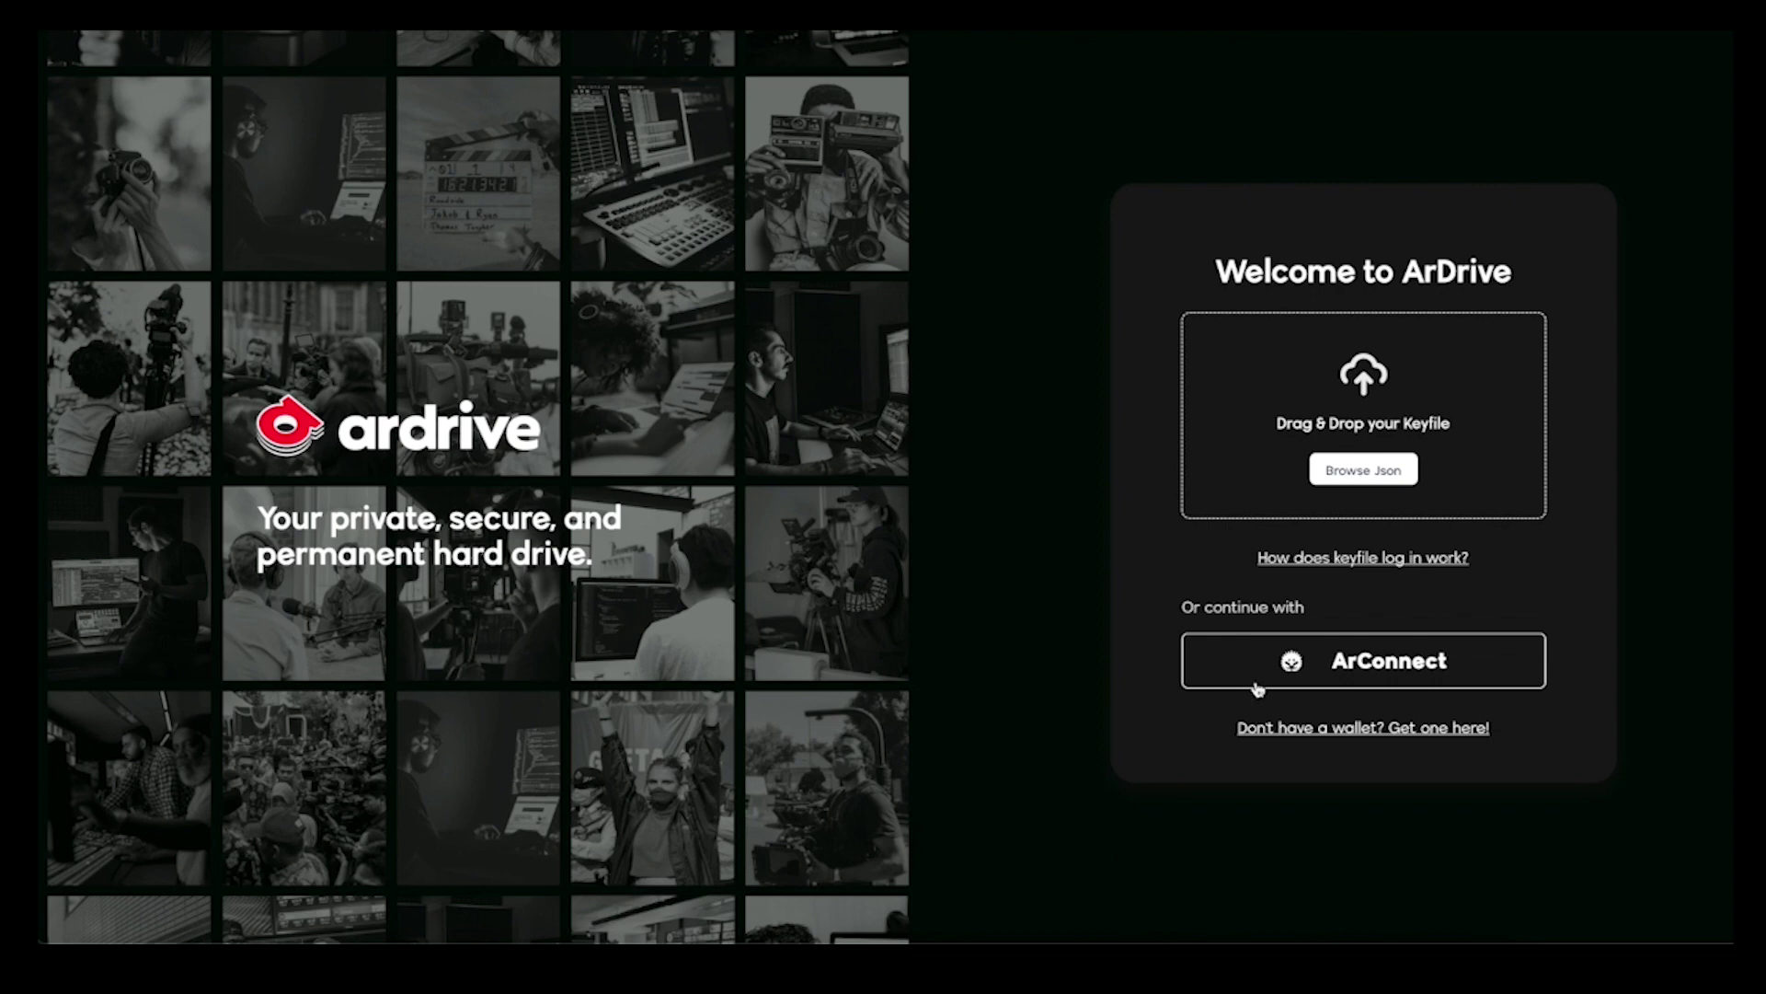
# Sign in with the ArConnect wallet by entering its password and logging in.
pyautogui.click(1390, 661)
pyautogui.click(263, 315)
pyautogui.write('•••••••')
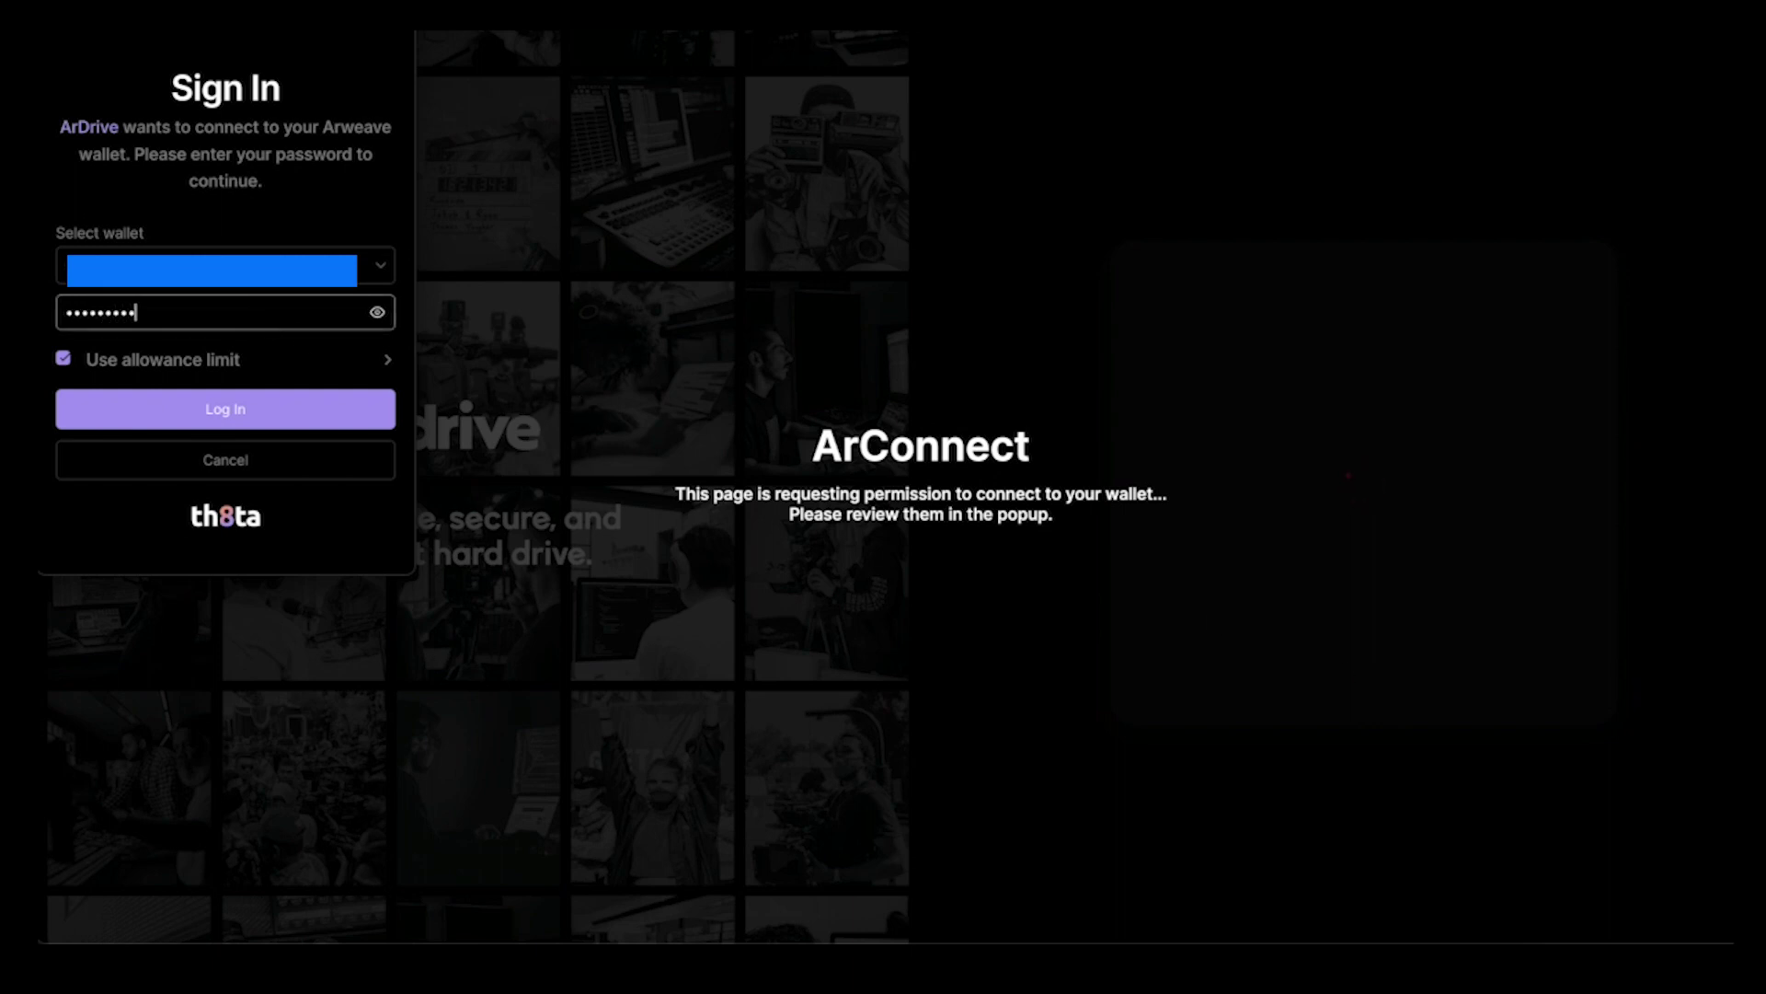
pyautogui.click(211, 407)
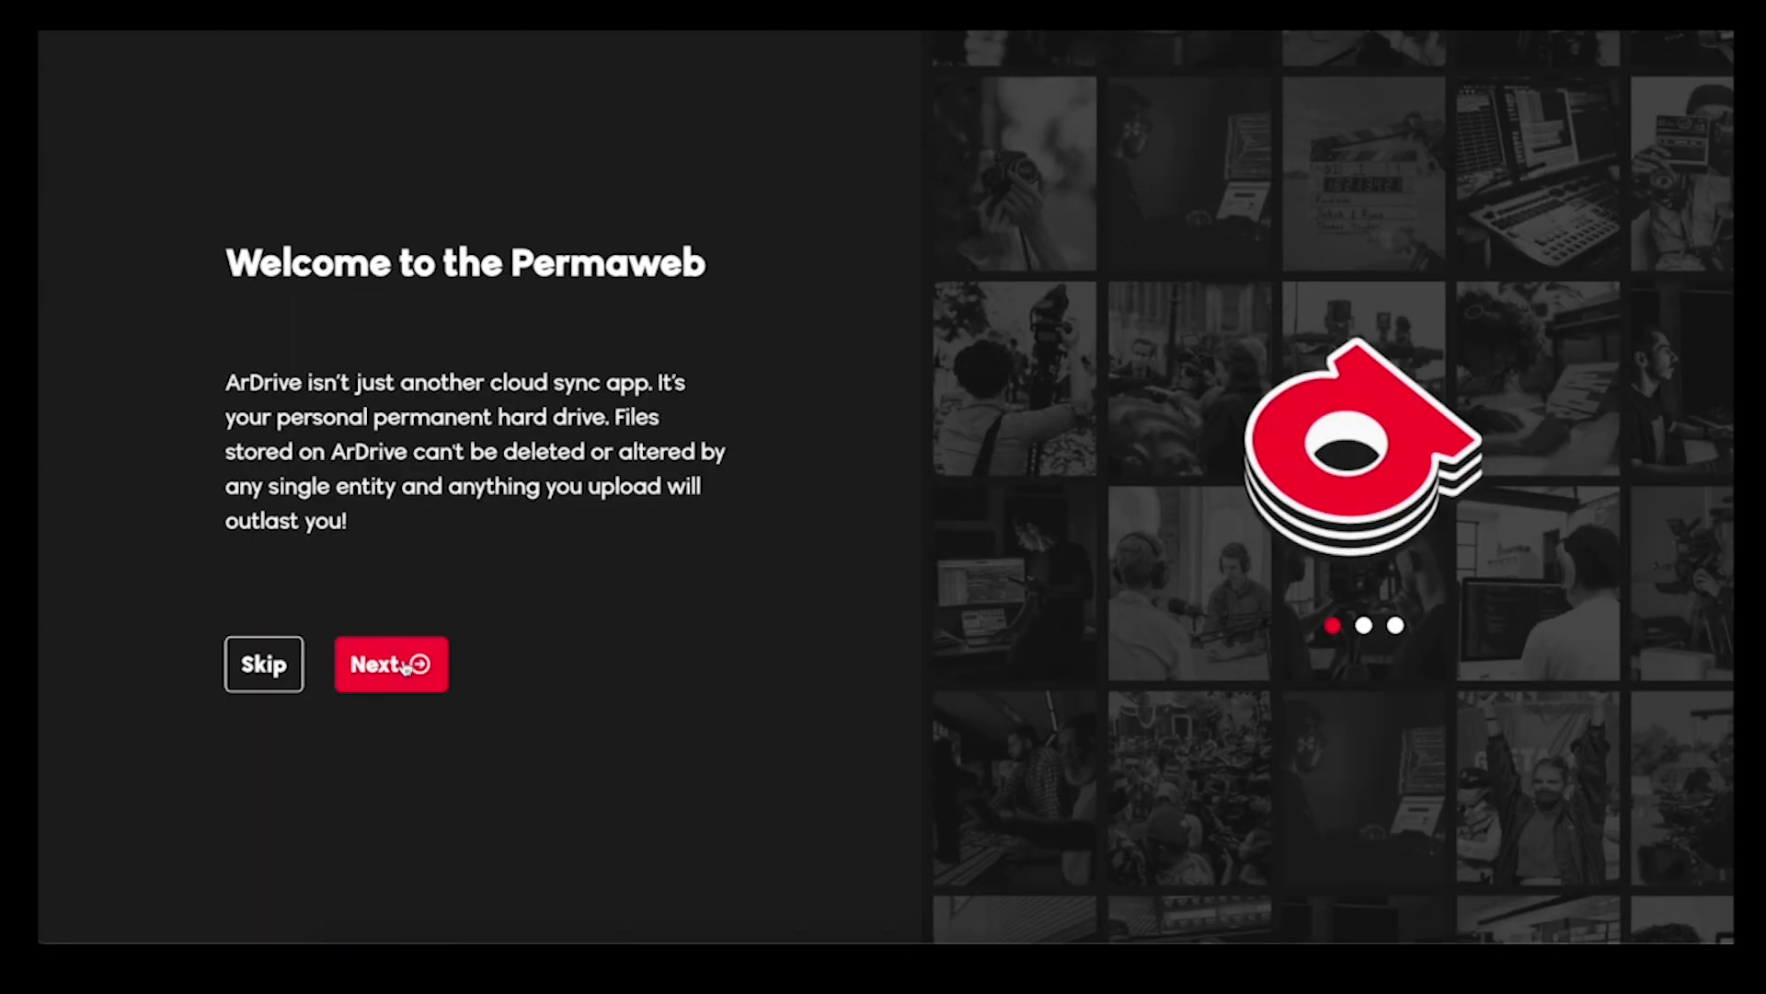
# Advance through all three introductory onboarding slides, finishing with Dive in.
pyautogui.click(404, 682)
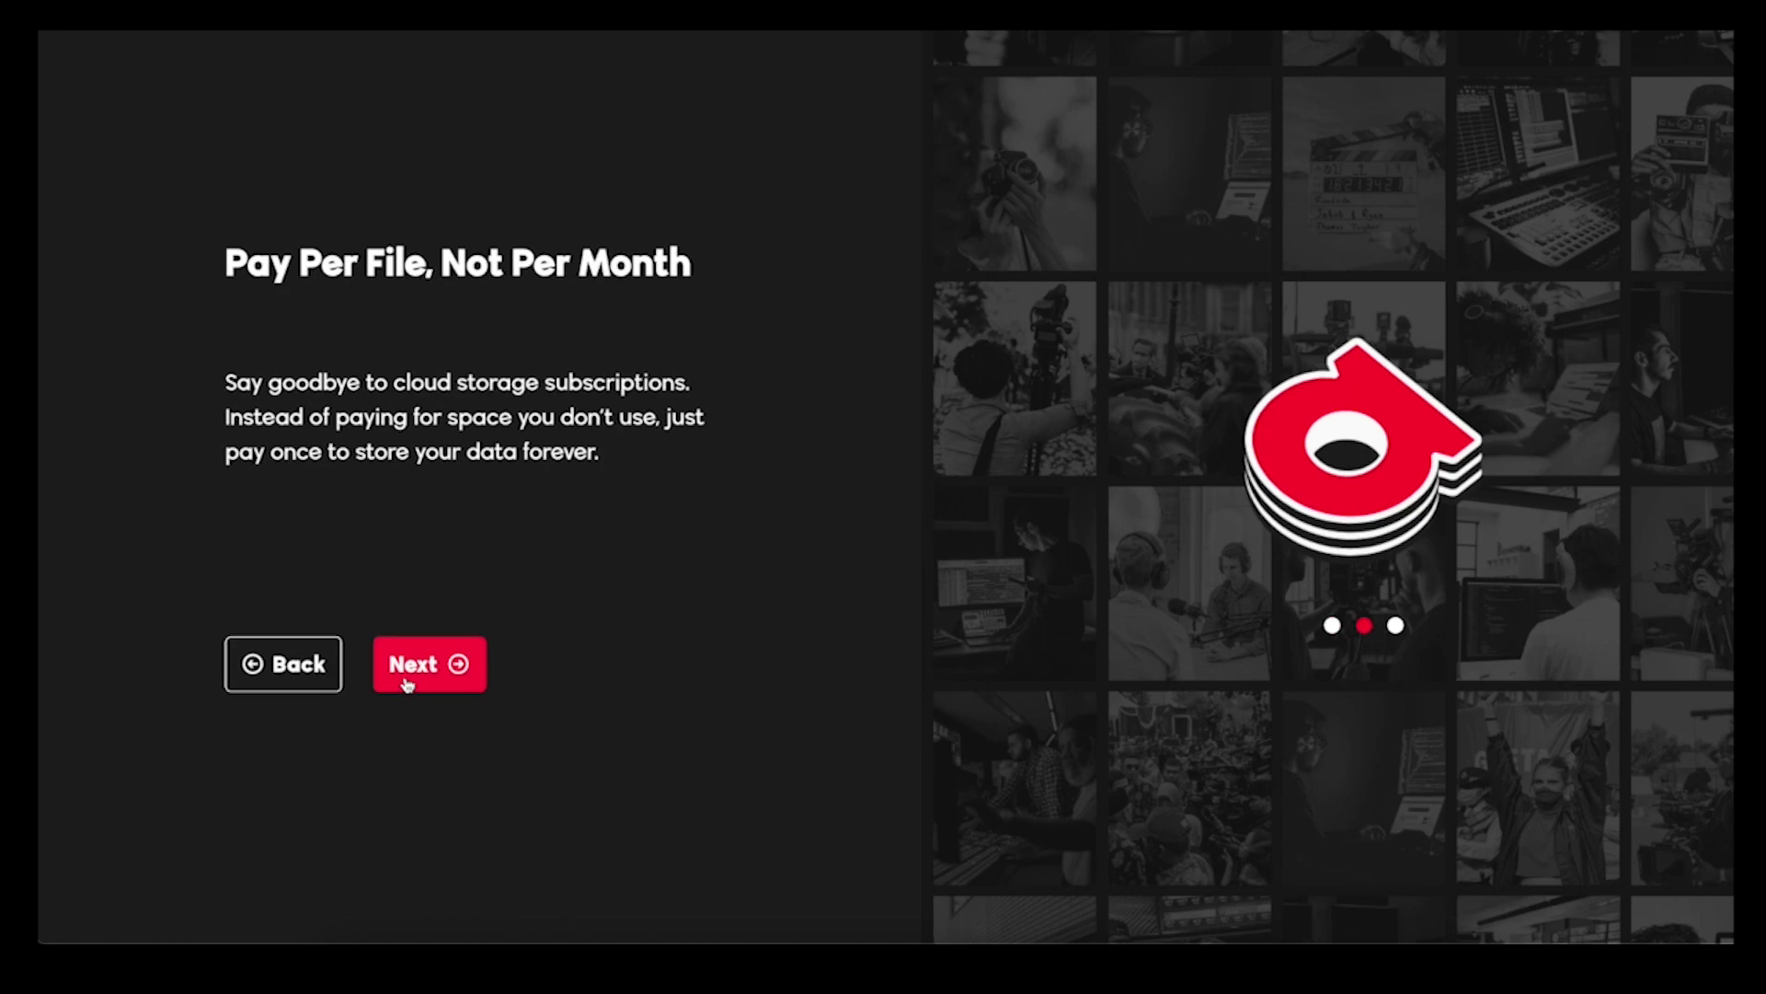
pyautogui.click(405, 682)
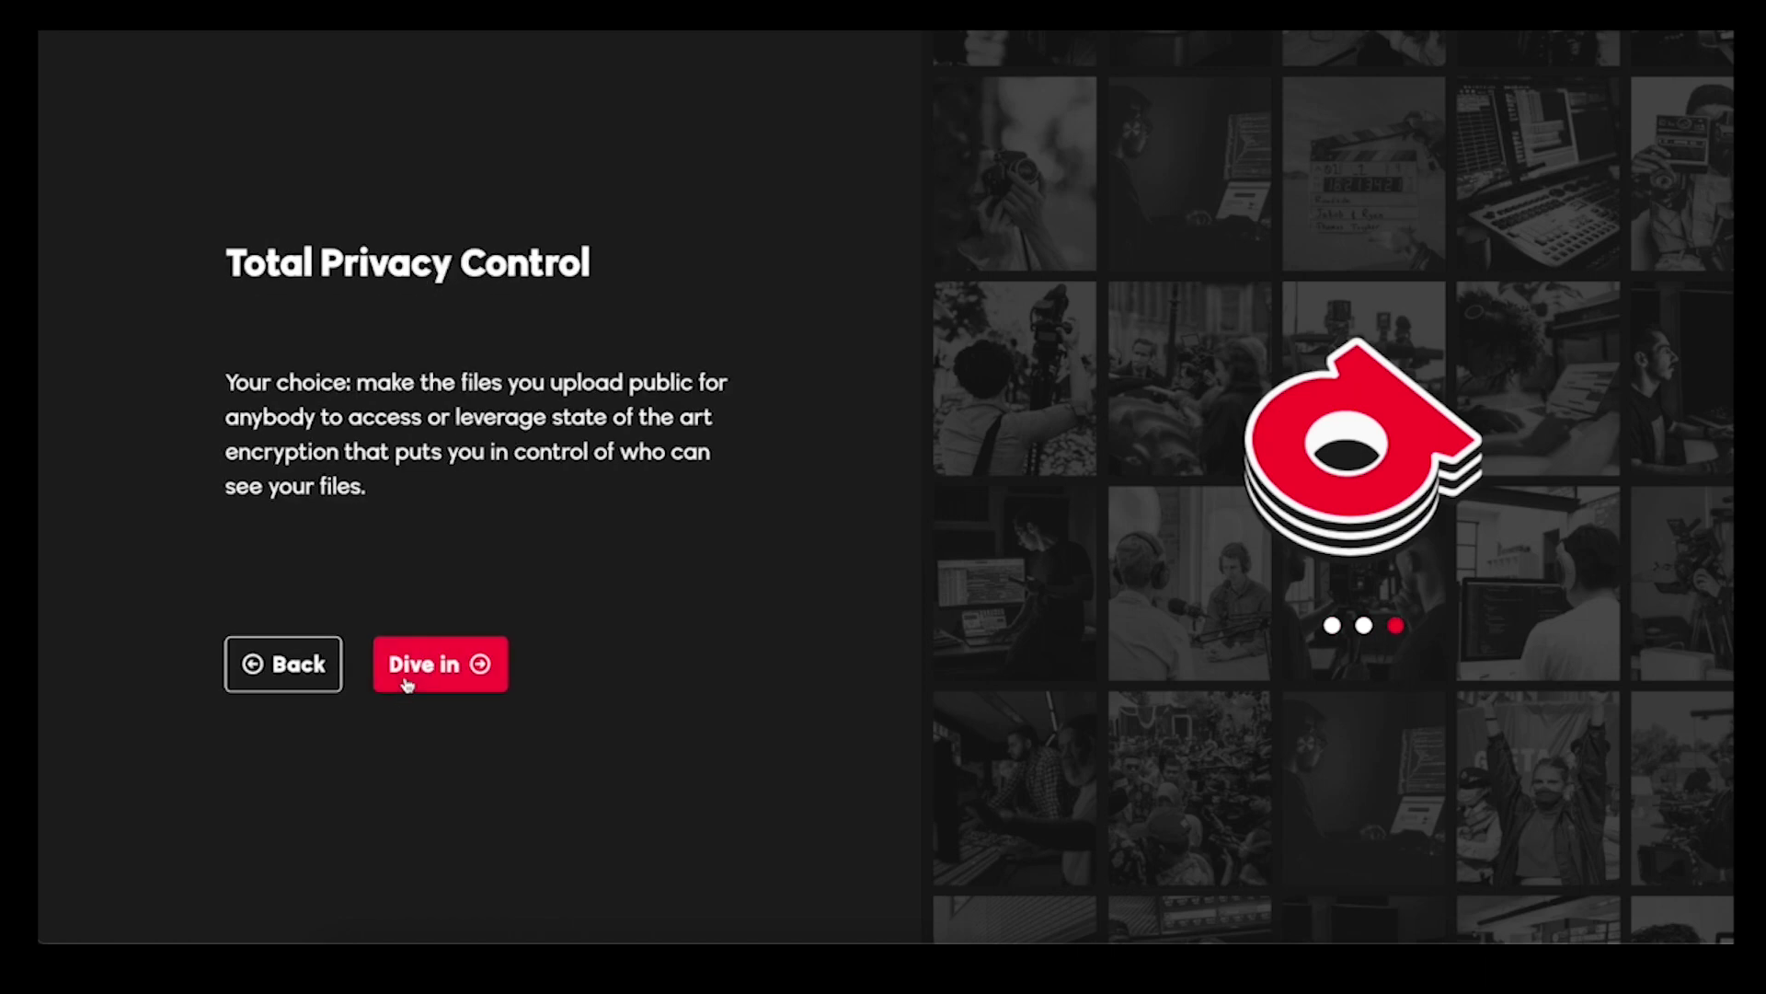
pyautogui.click(404, 681)
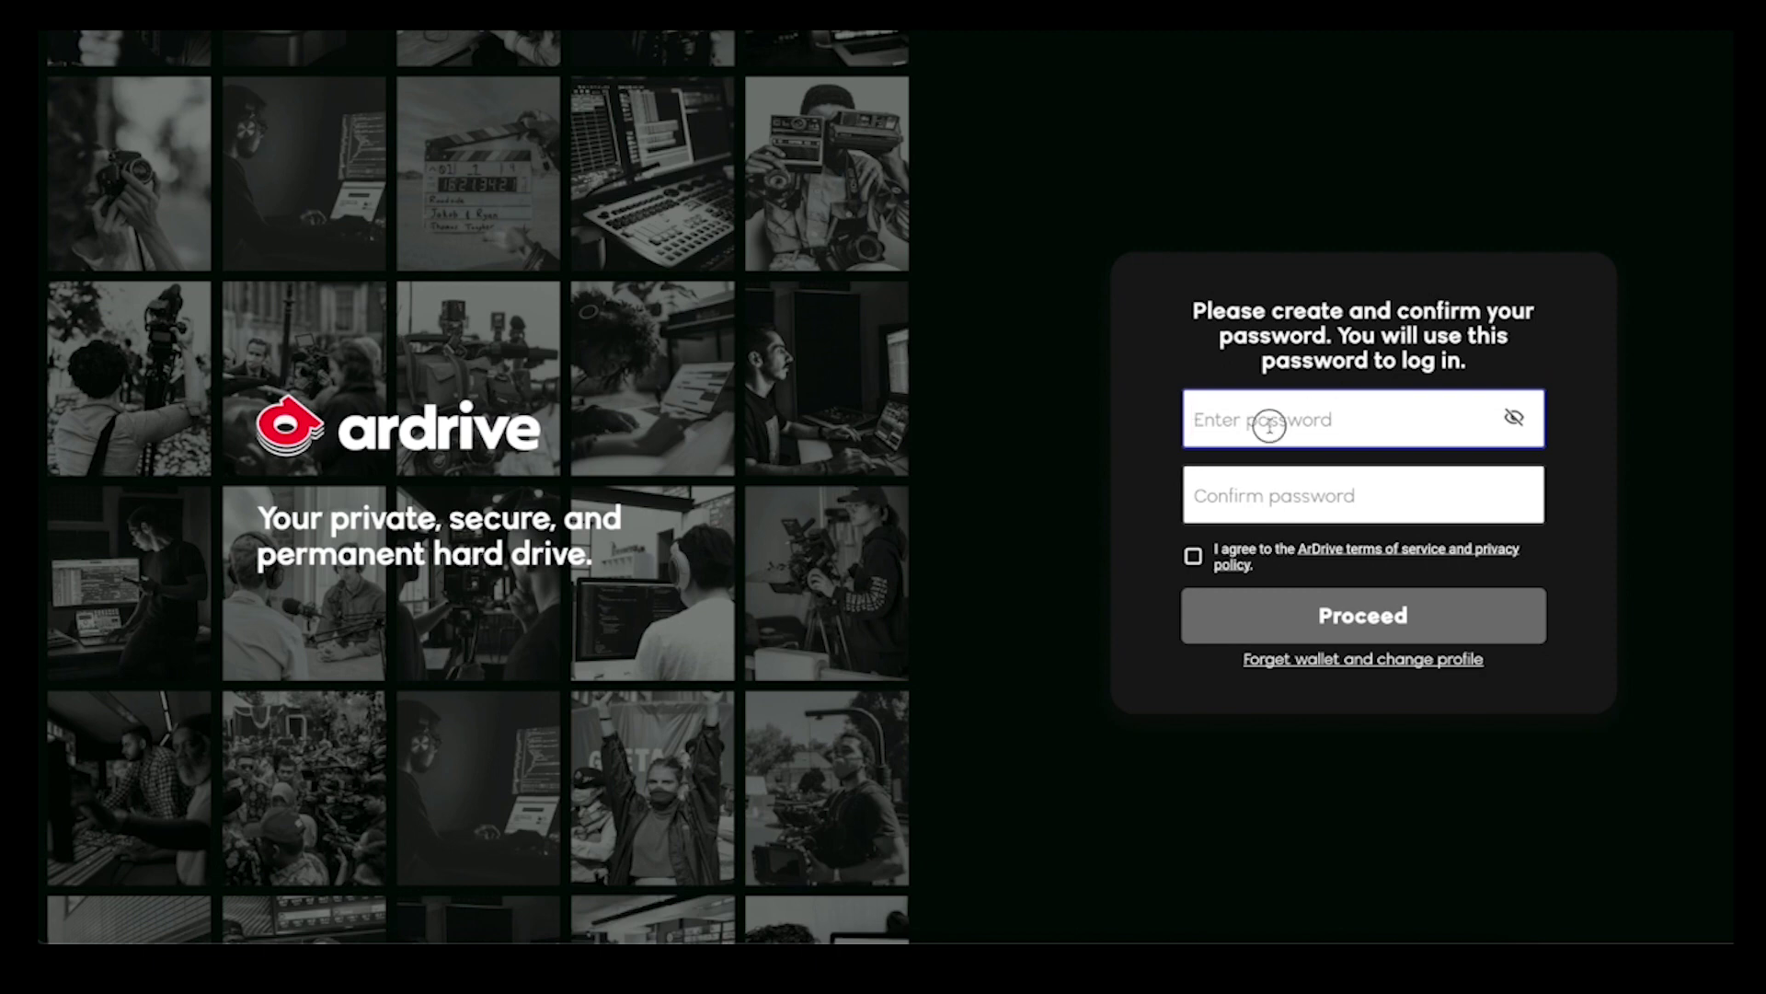
pyautogui.write('*********')
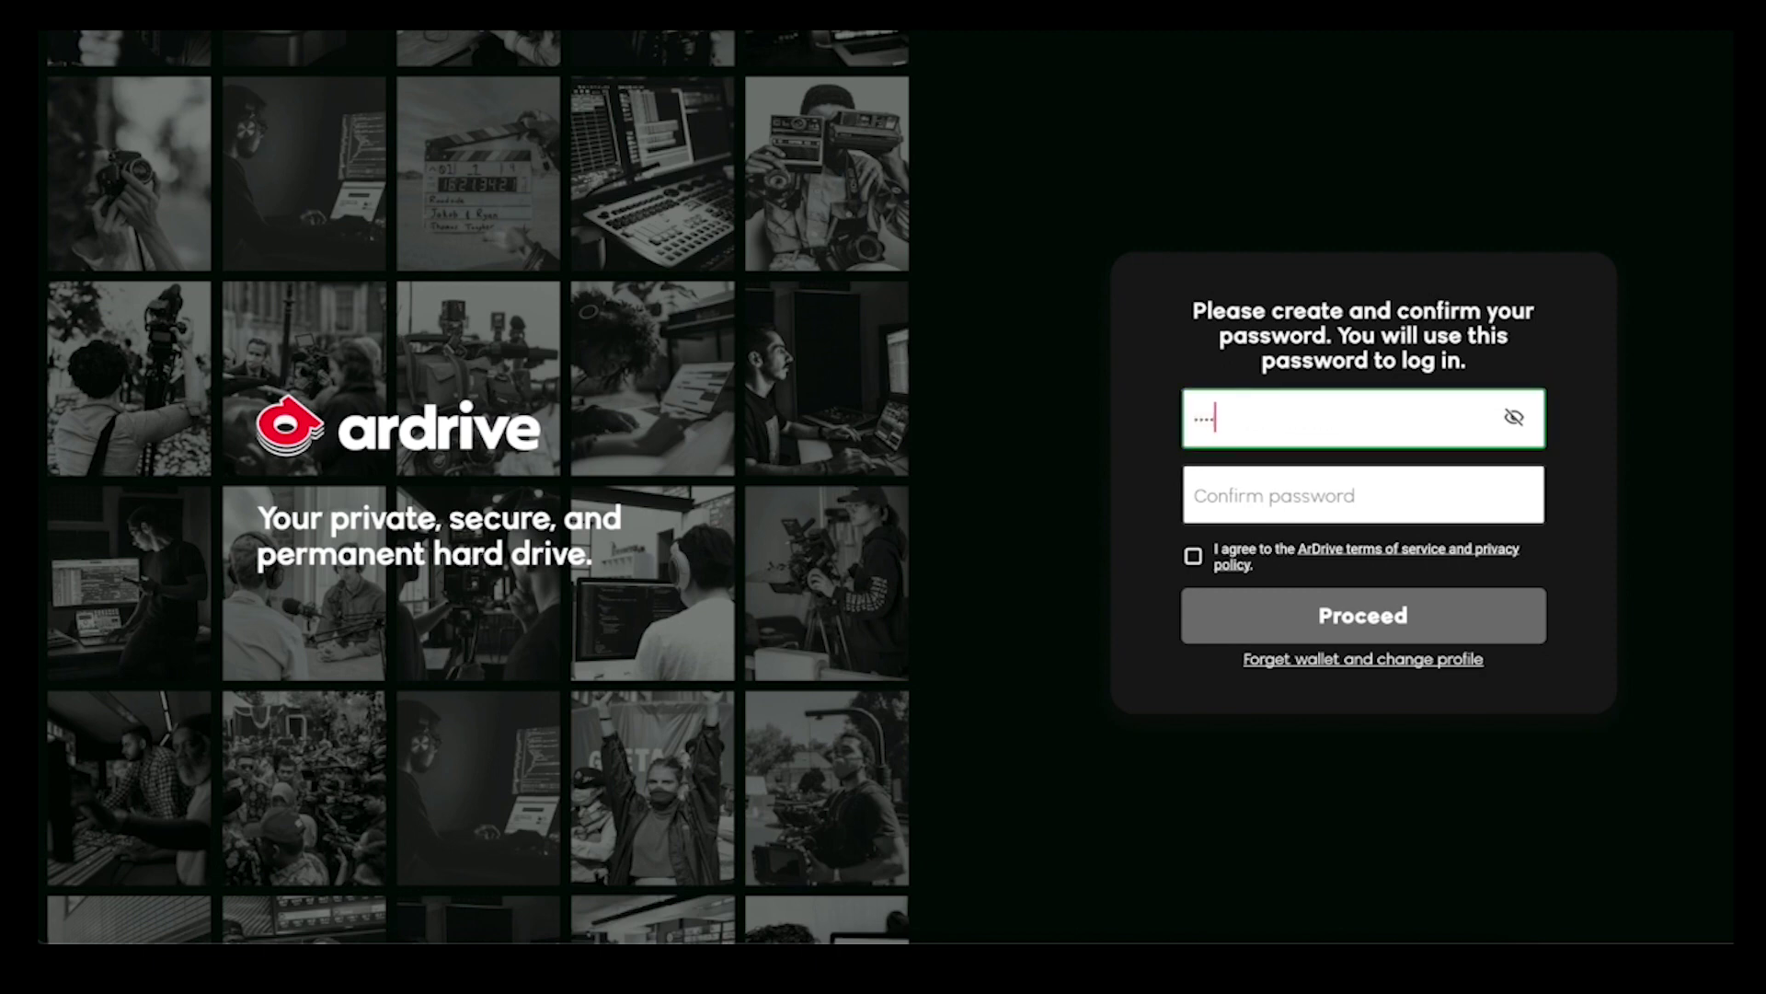
# Confirm the new login password and agree to the terms of service.
pyautogui.press('Tab')
pyautogui.write('*')
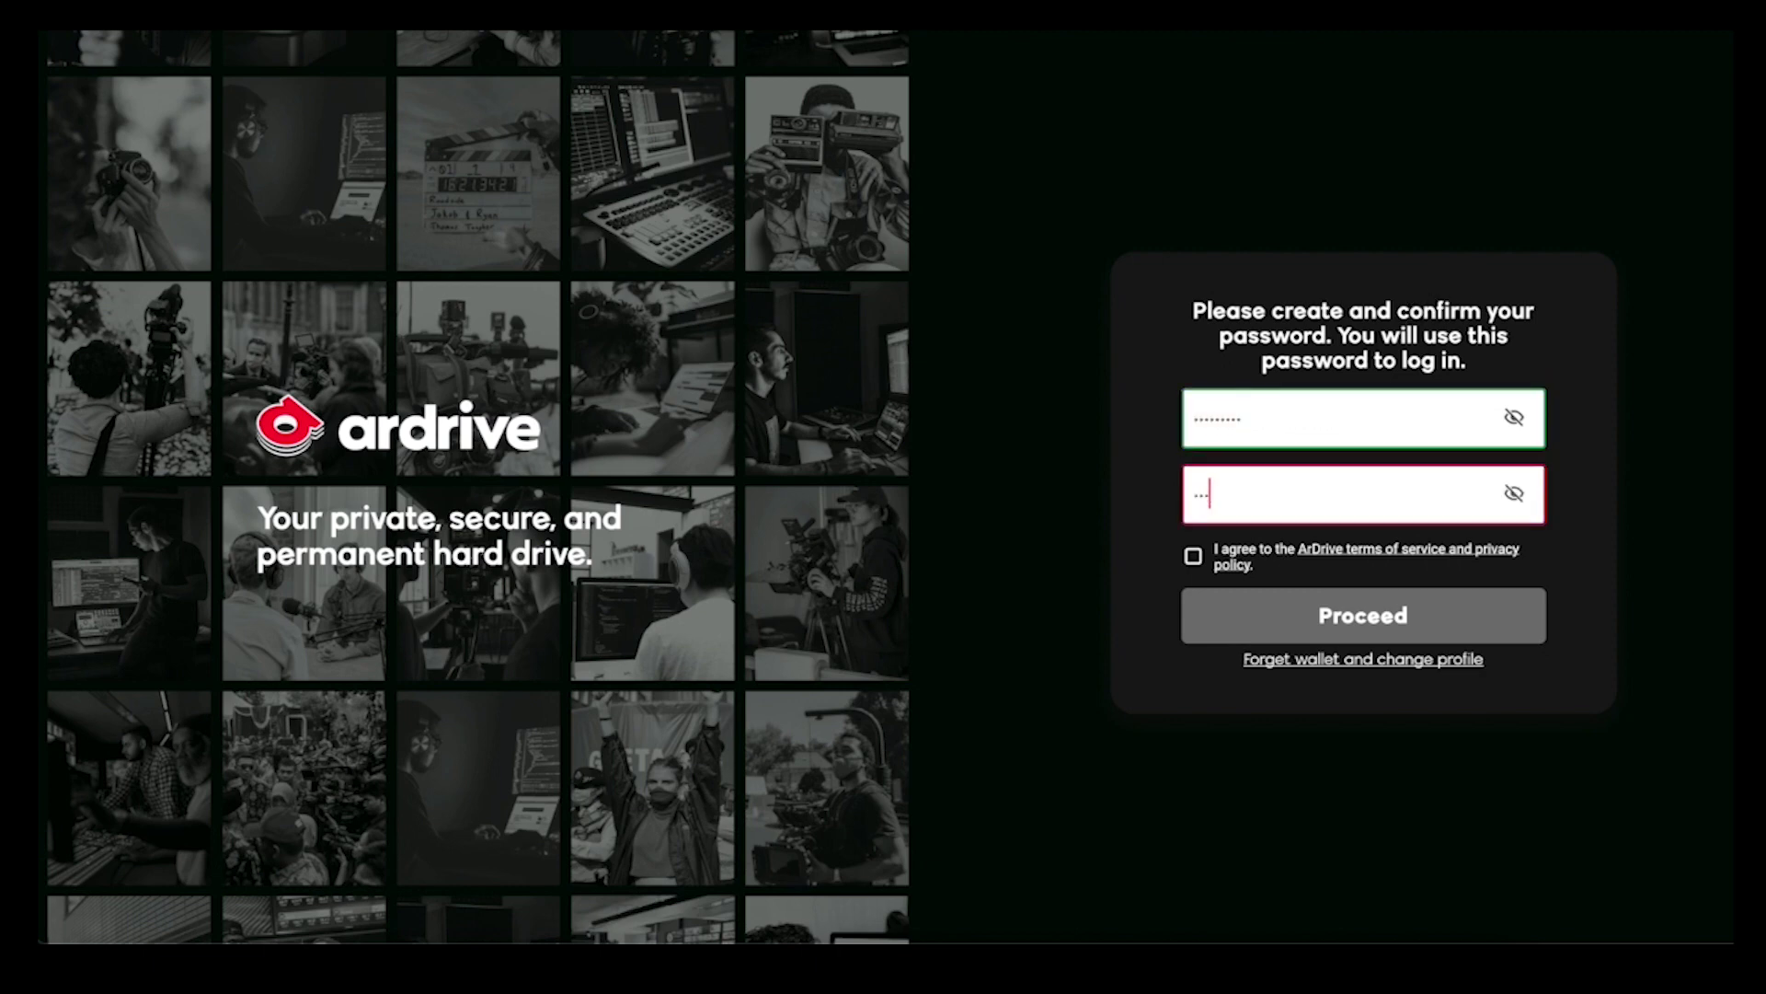
pyautogui.write('********')
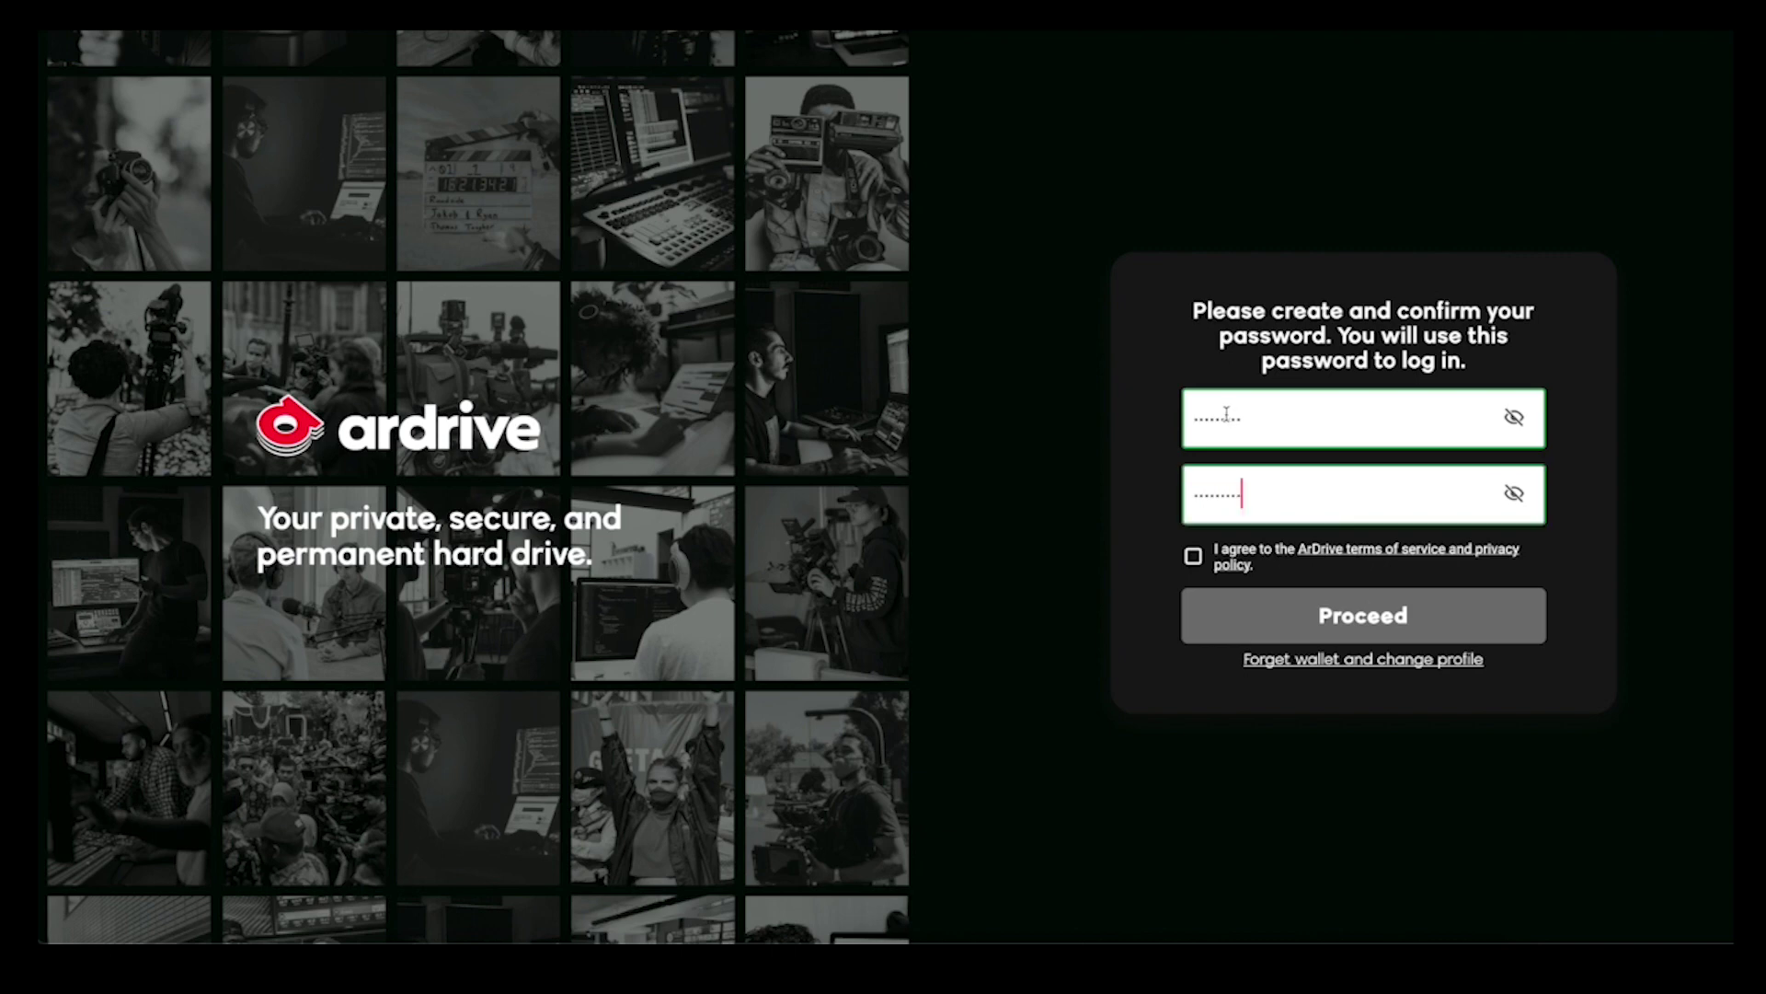
pyautogui.click(1194, 558)
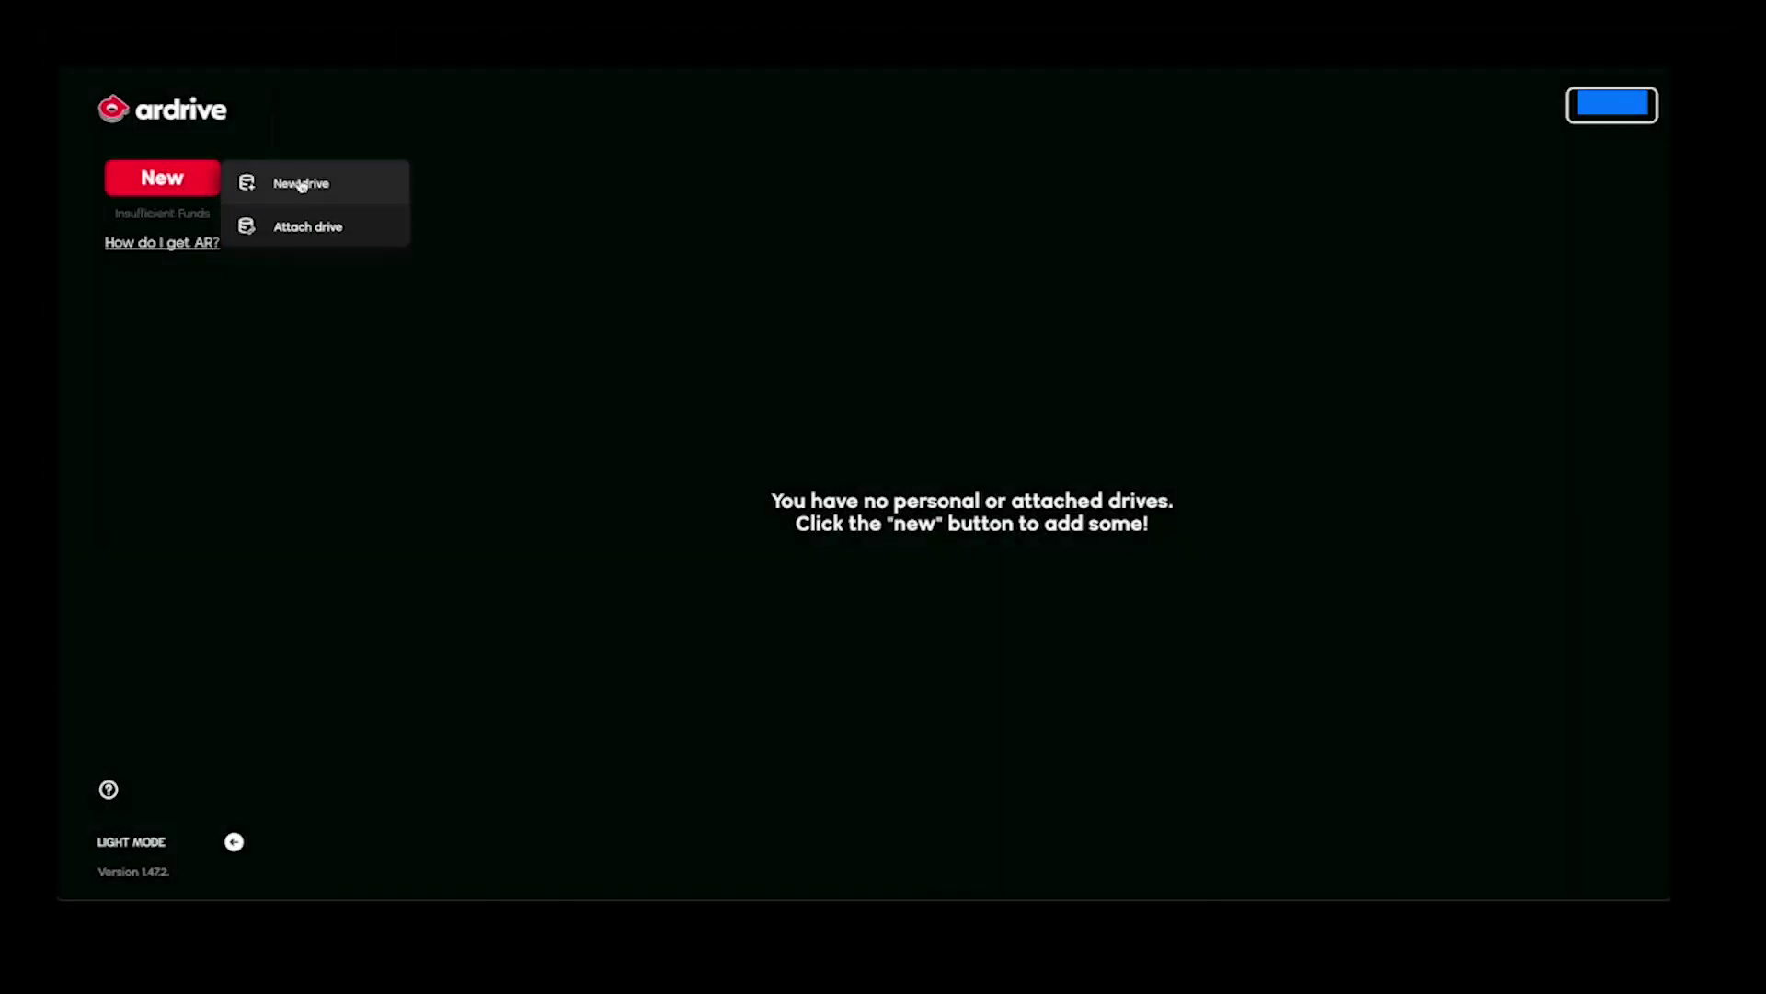
# Start a new drive, set its privacy to Public, and ready it for the name Kermit.
pyautogui.click(300, 183)
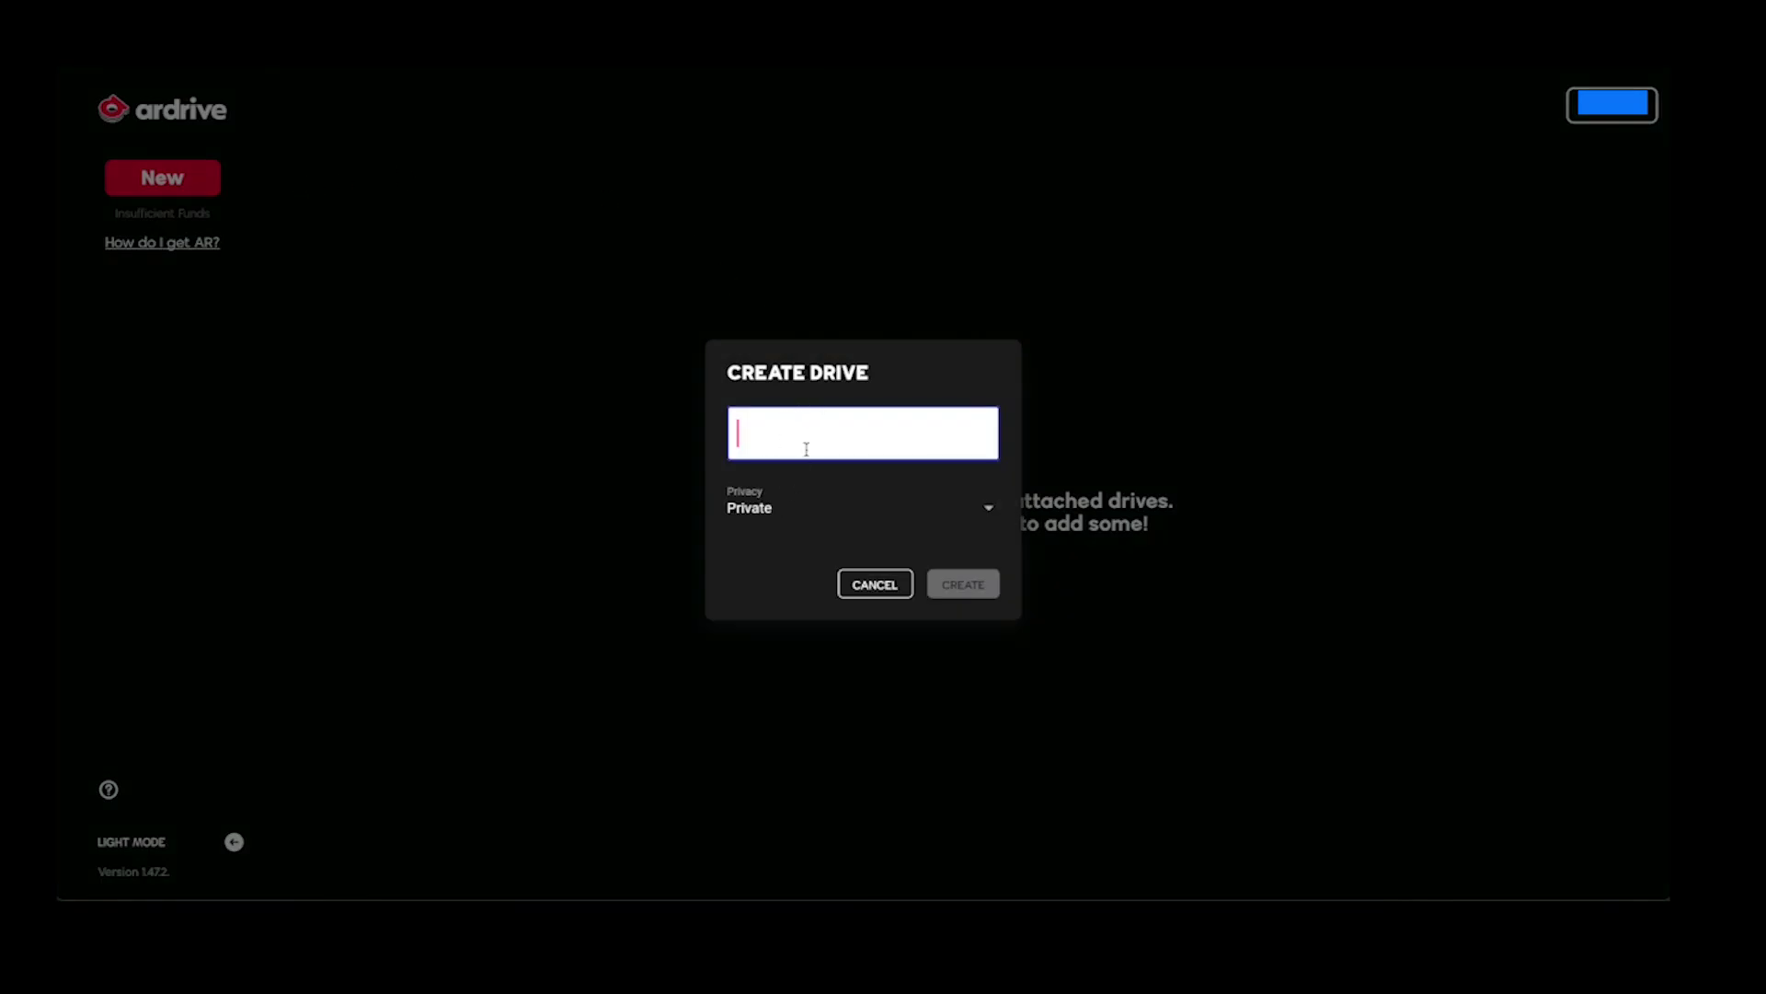
pyautogui.click(848, 509)
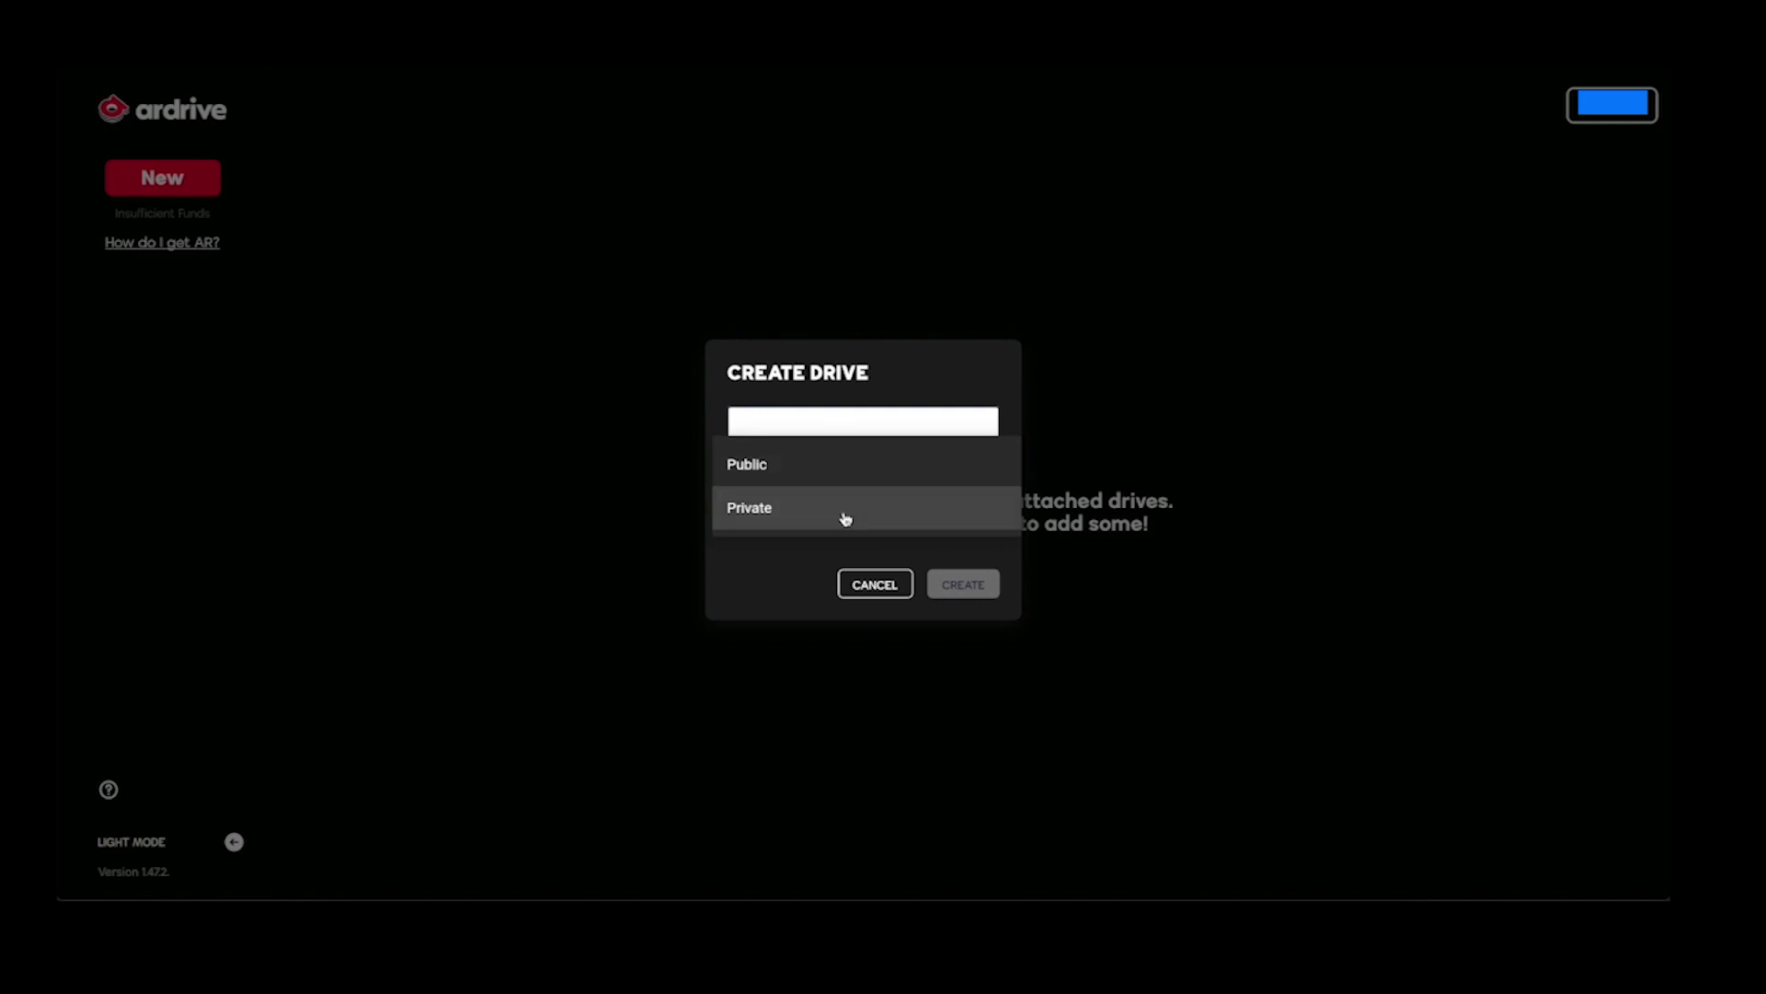
pyautogui.click(849, 471)
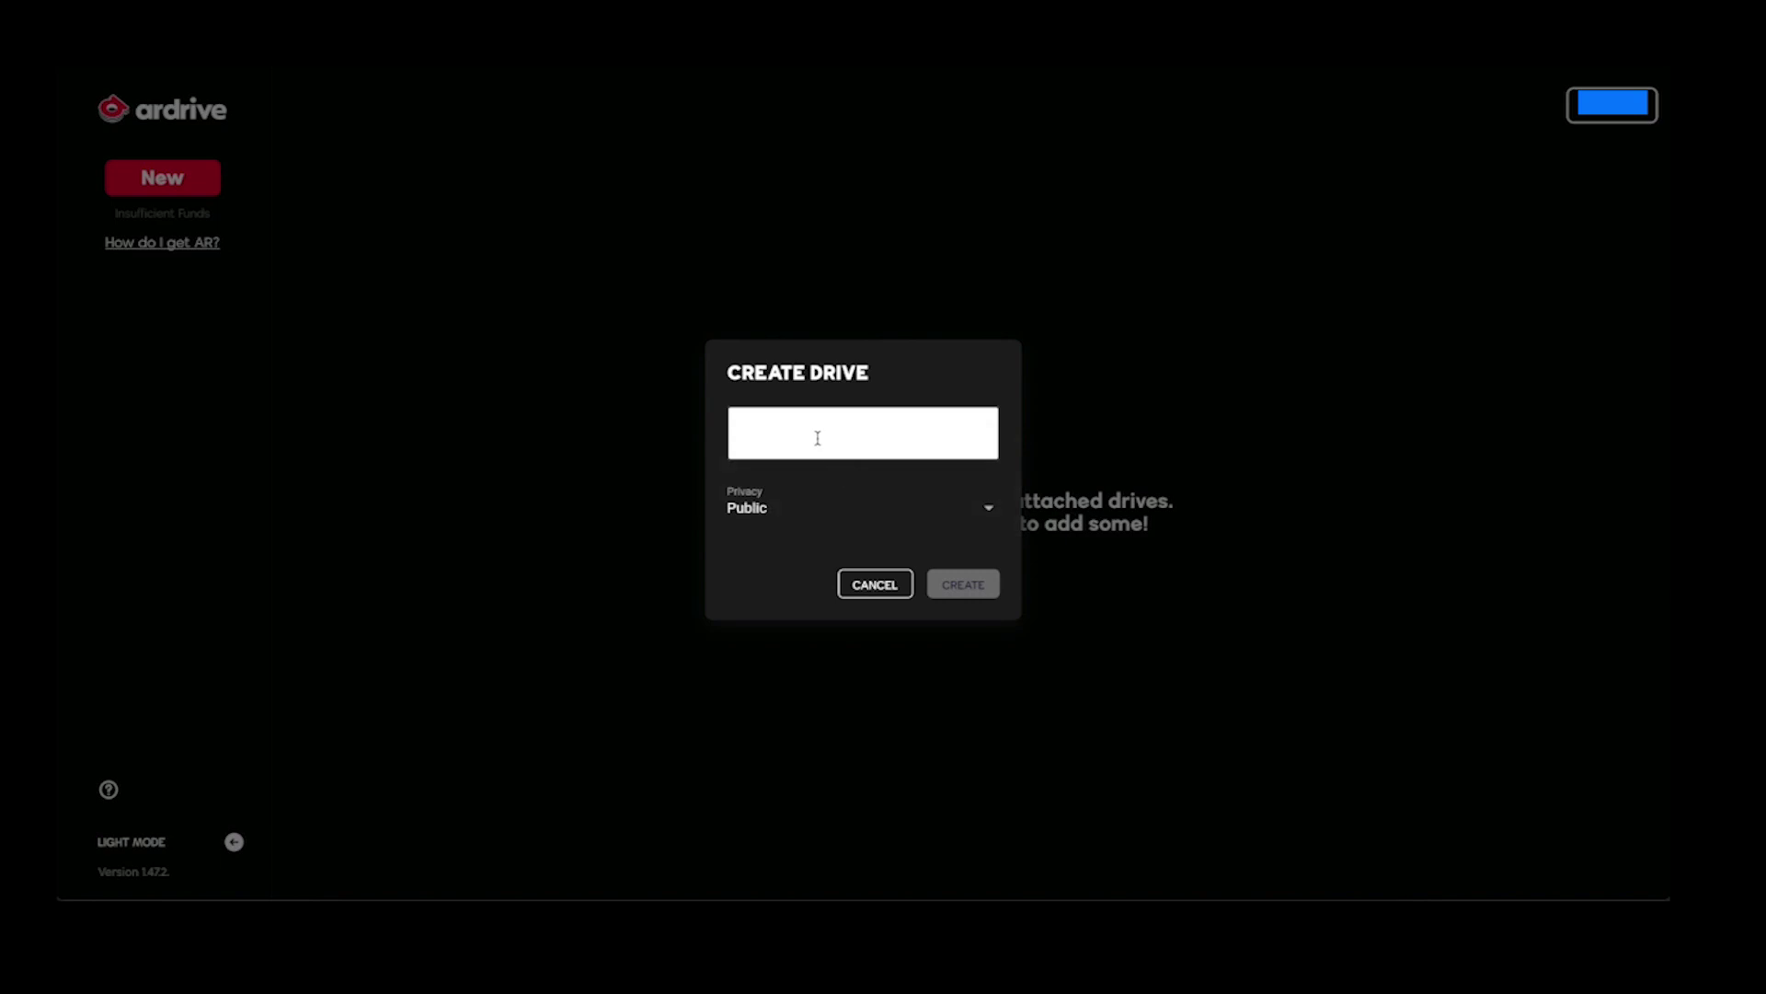
pyautogui.click(815, 436)
pyautogui.write('Kermit')
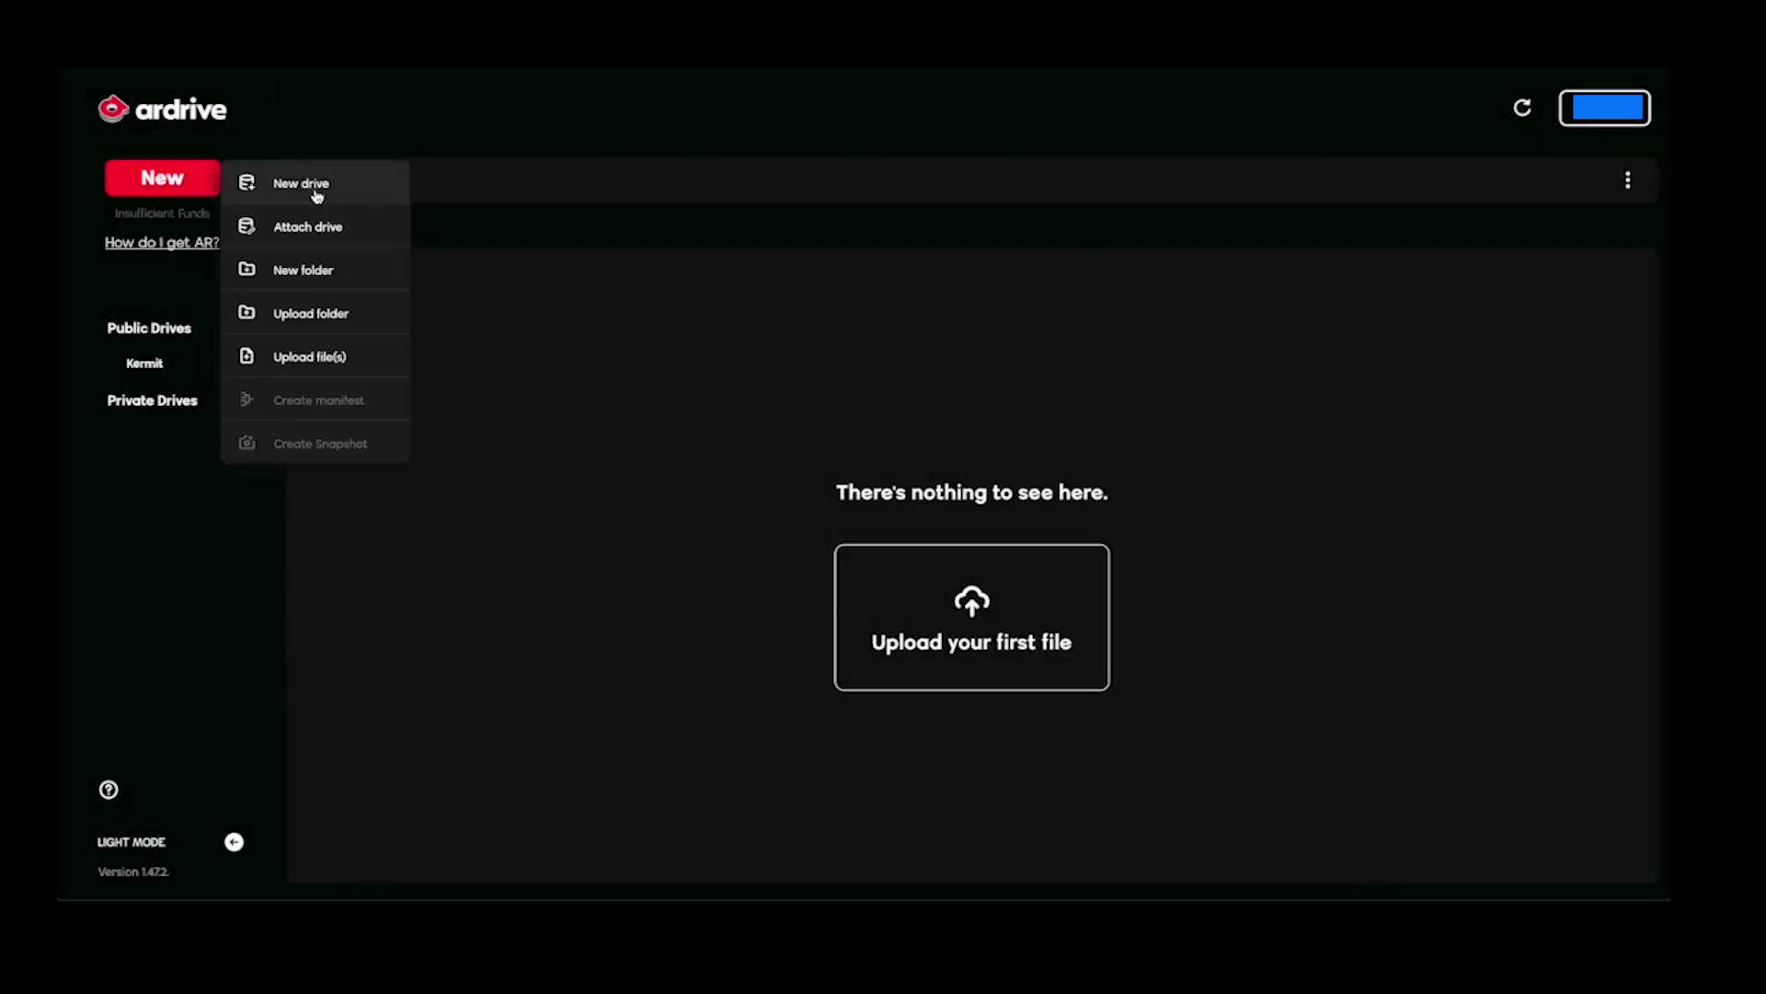
# Create a new drive named Kermit 2, keeping the default Private privacy.
pyautogui.click(317, 194)
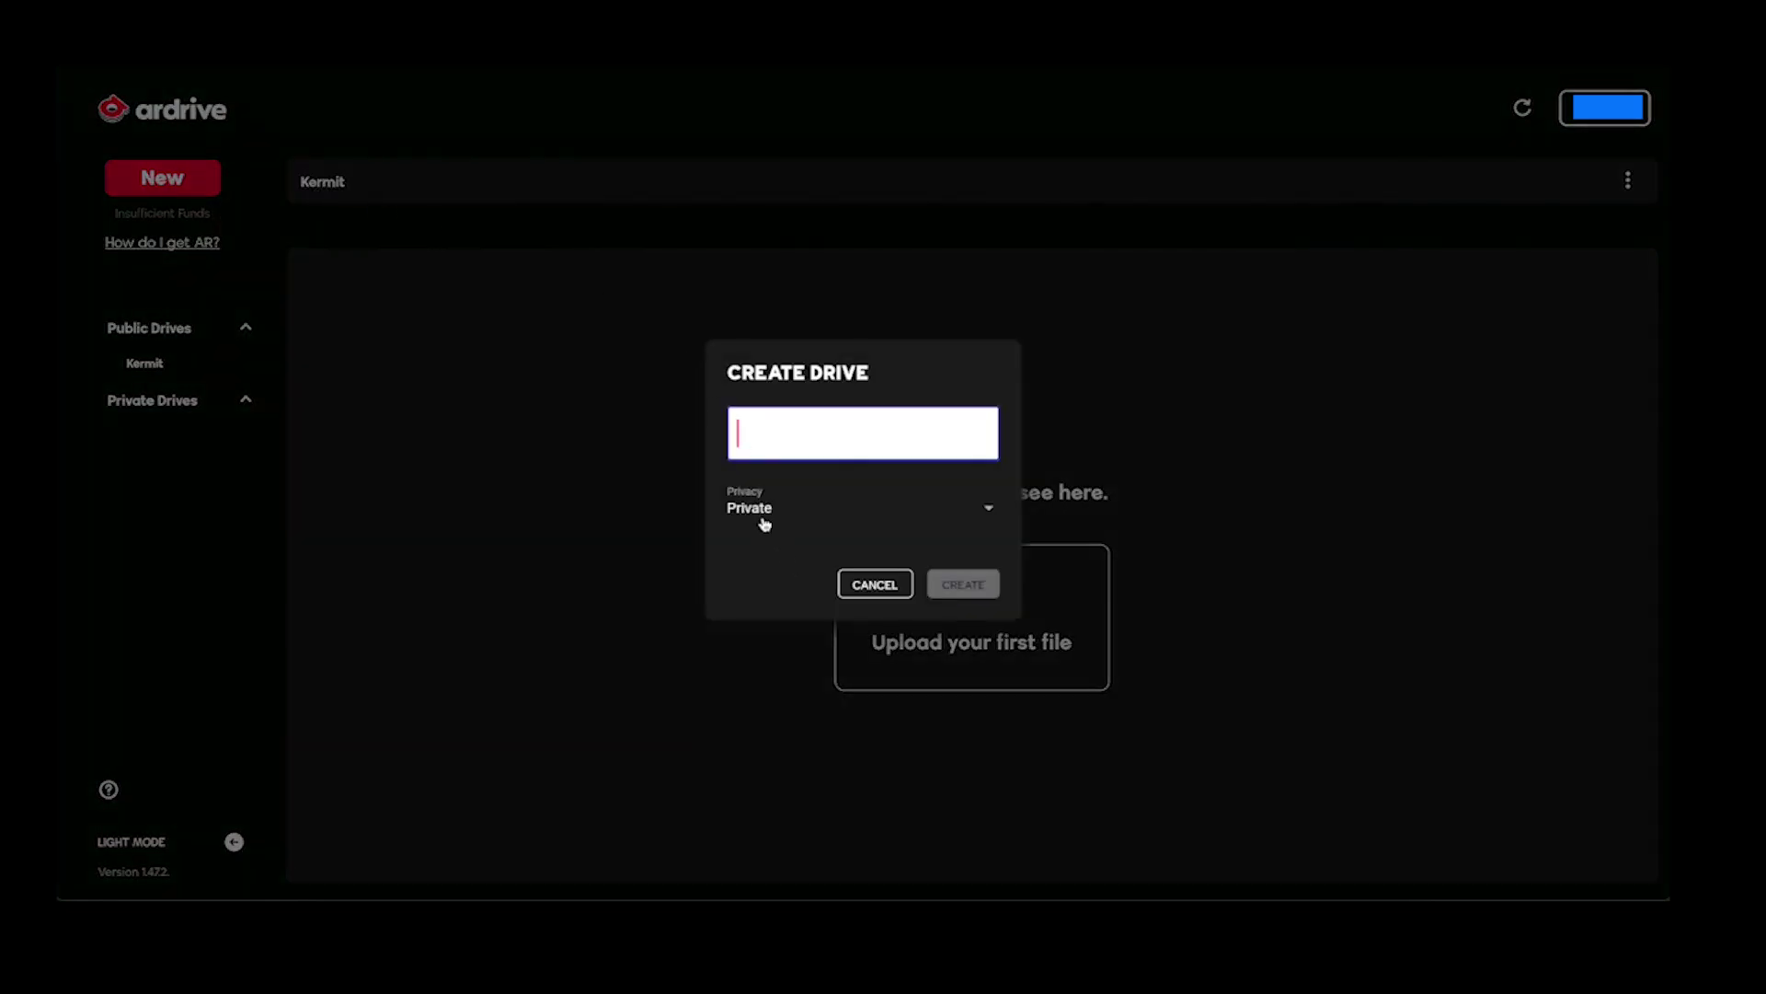
pyautogui.click(801, 434)
pyautogui.write('Kermit 2')
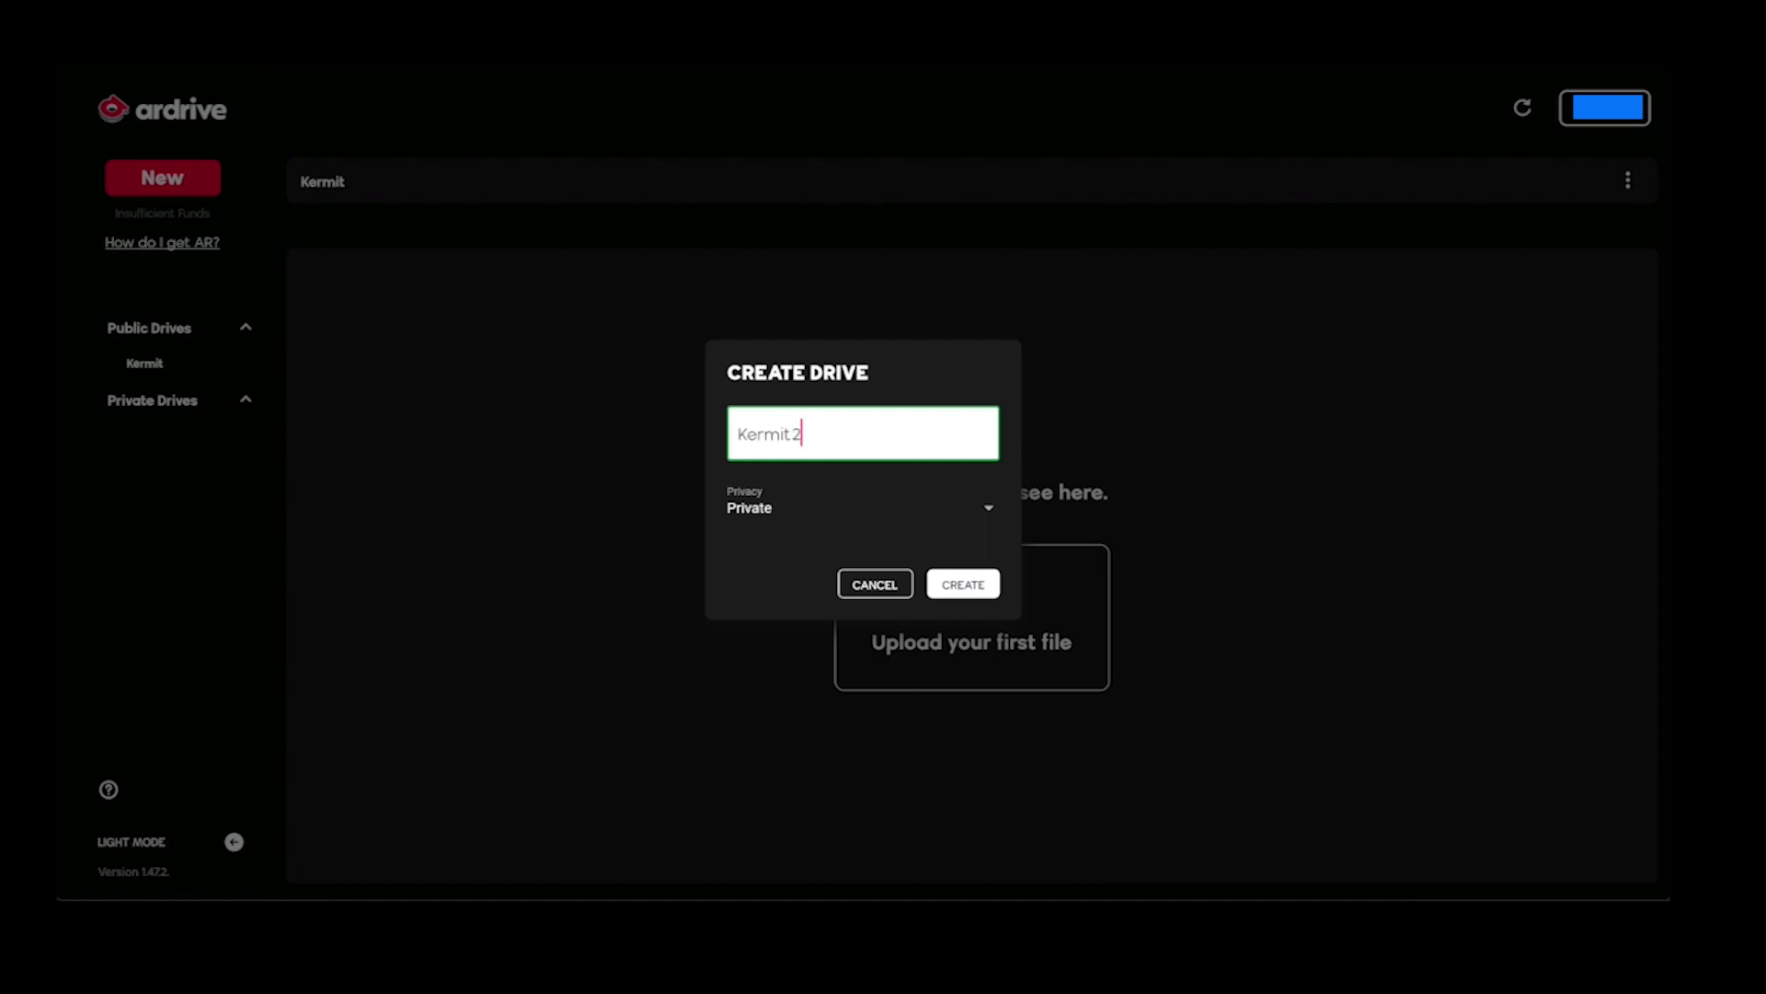
pyautogui.click(949, 584)
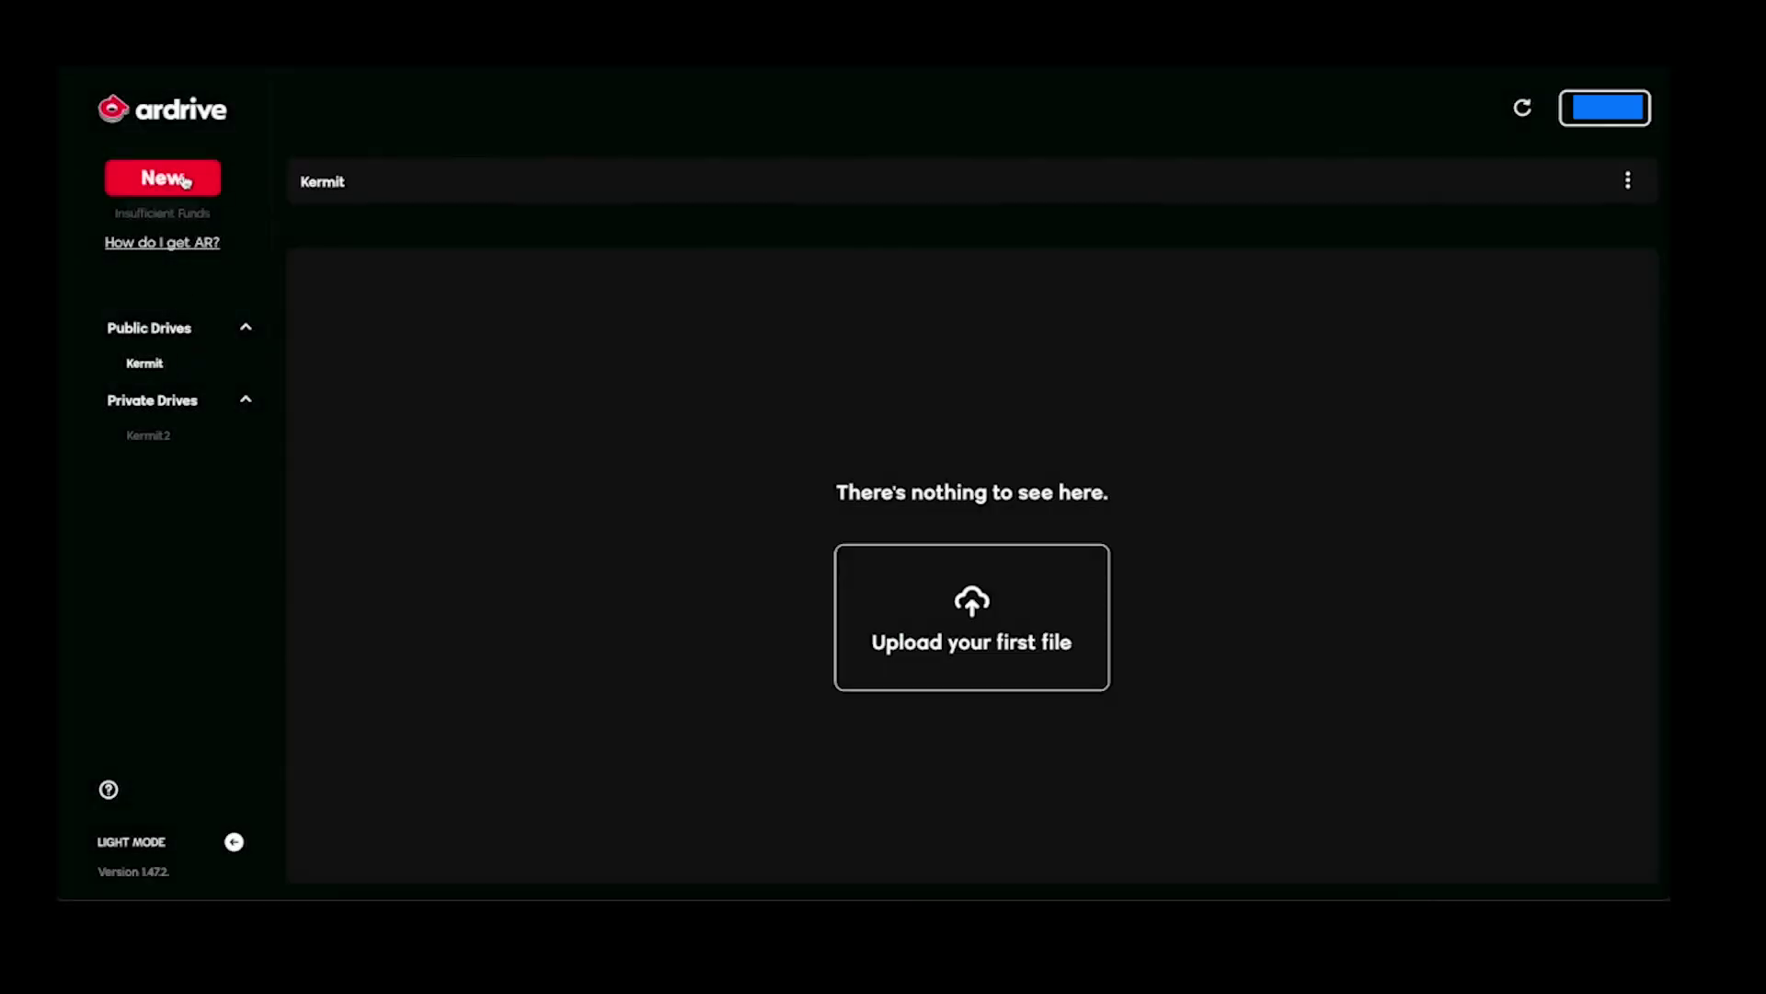
# Open the file-upload picker and navigate to Desktop > Kermit the frog memes.
pyautogui.click(185, 183)
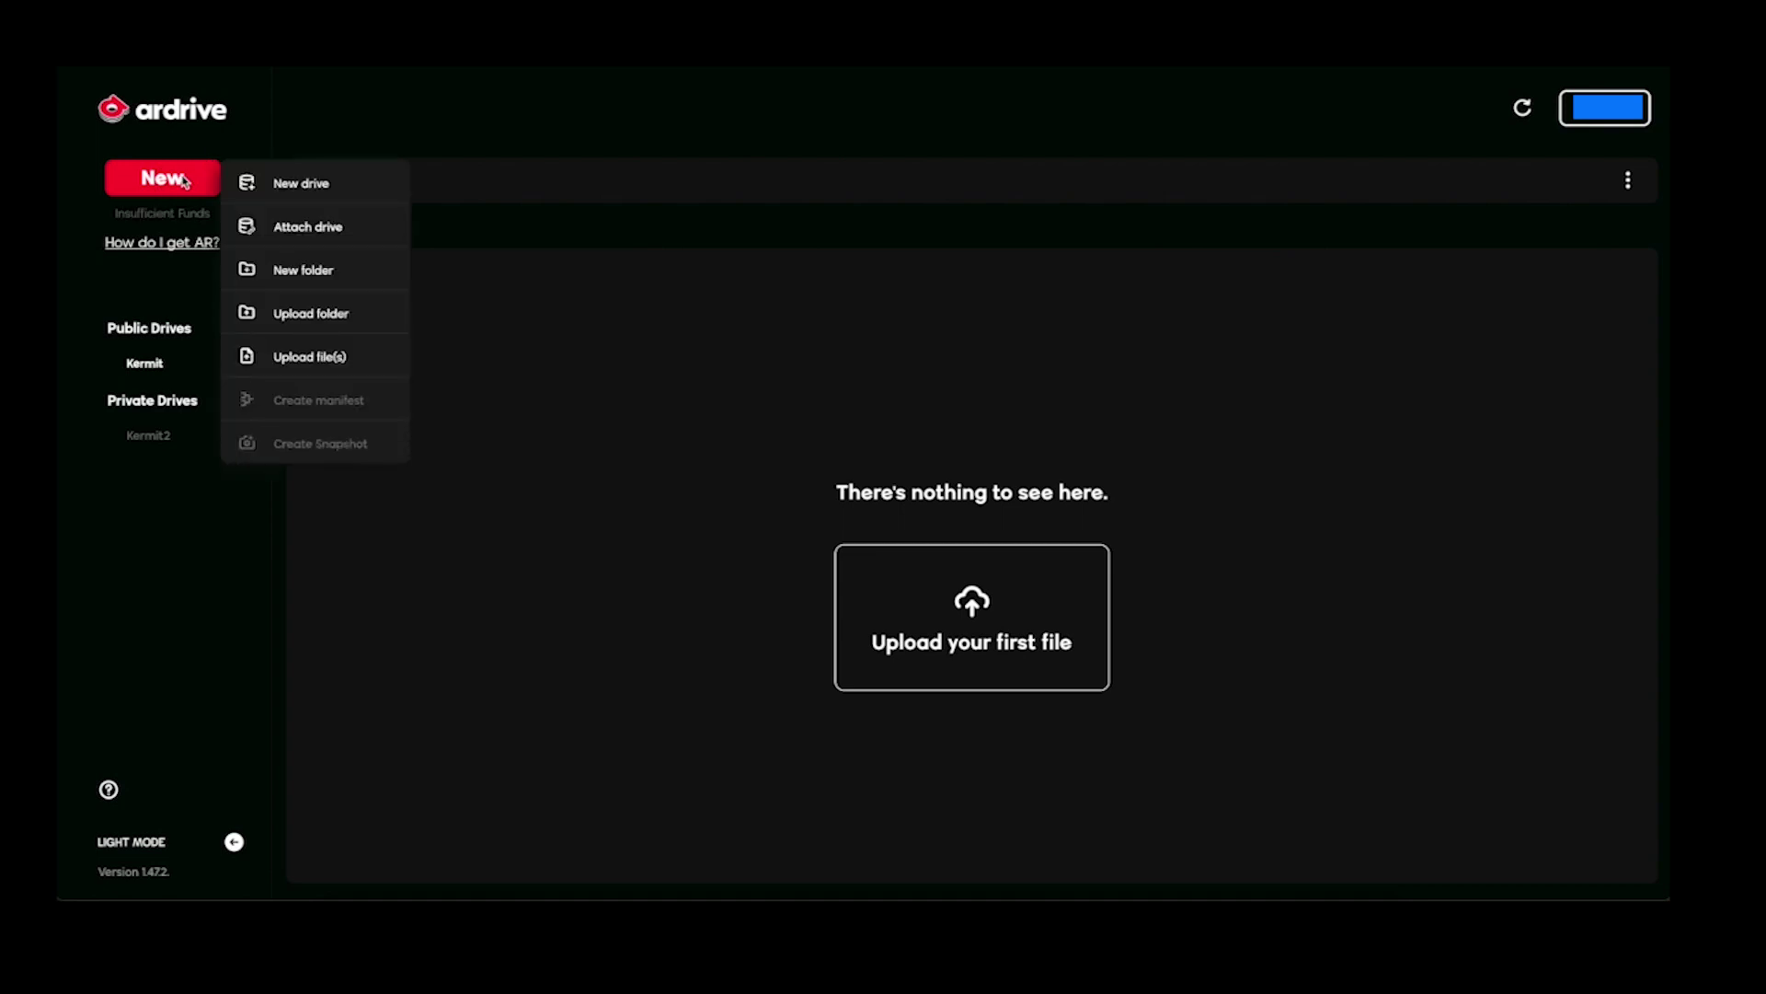
pyautogui.click(359, 357)
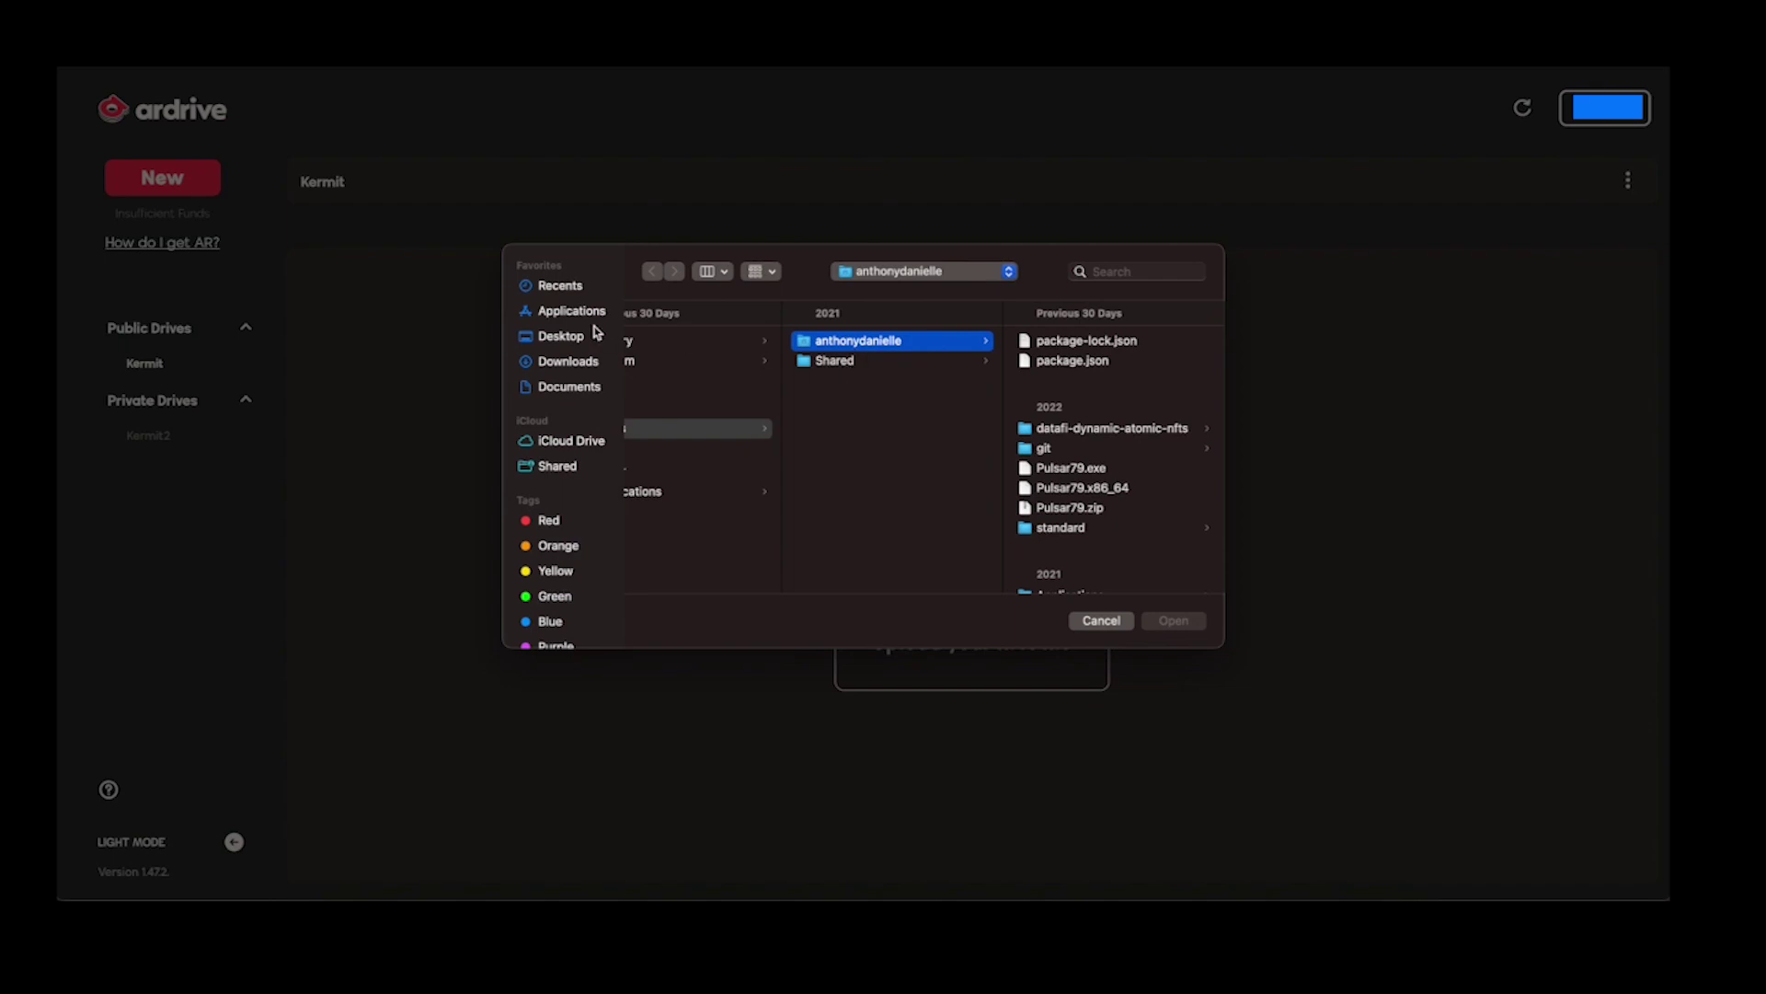
pyautogui.click(567, 336)
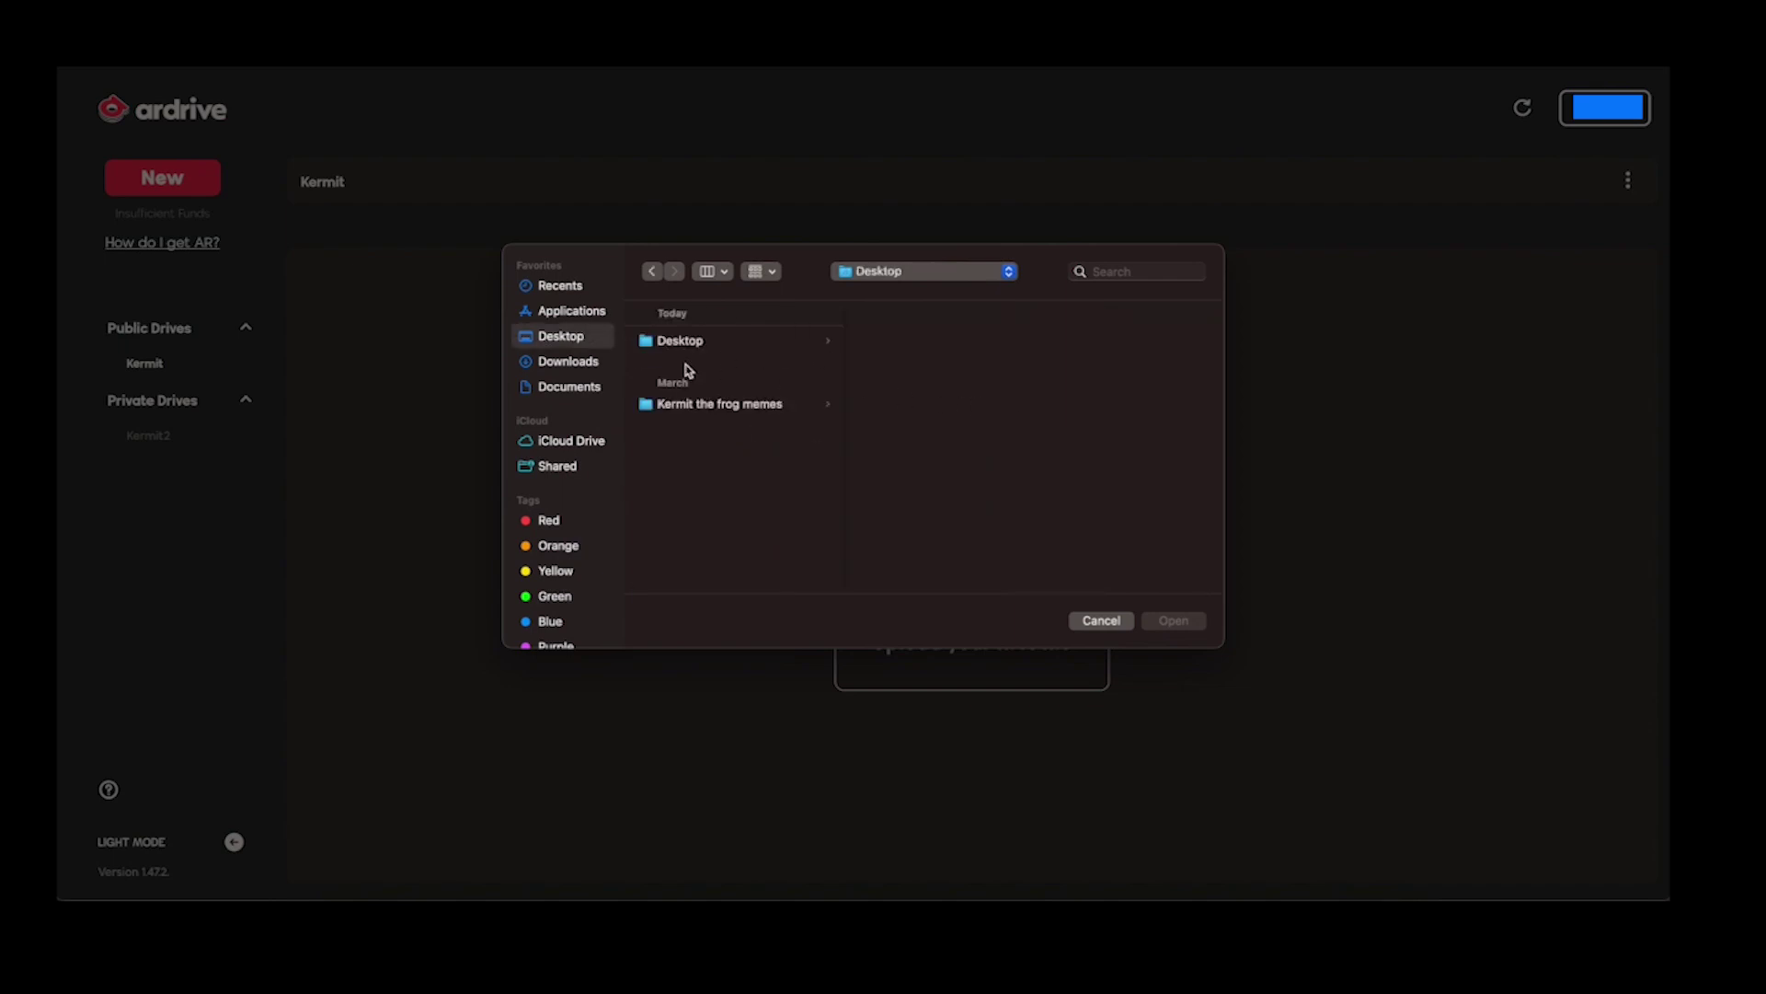
pyautogui.click(710, 407)
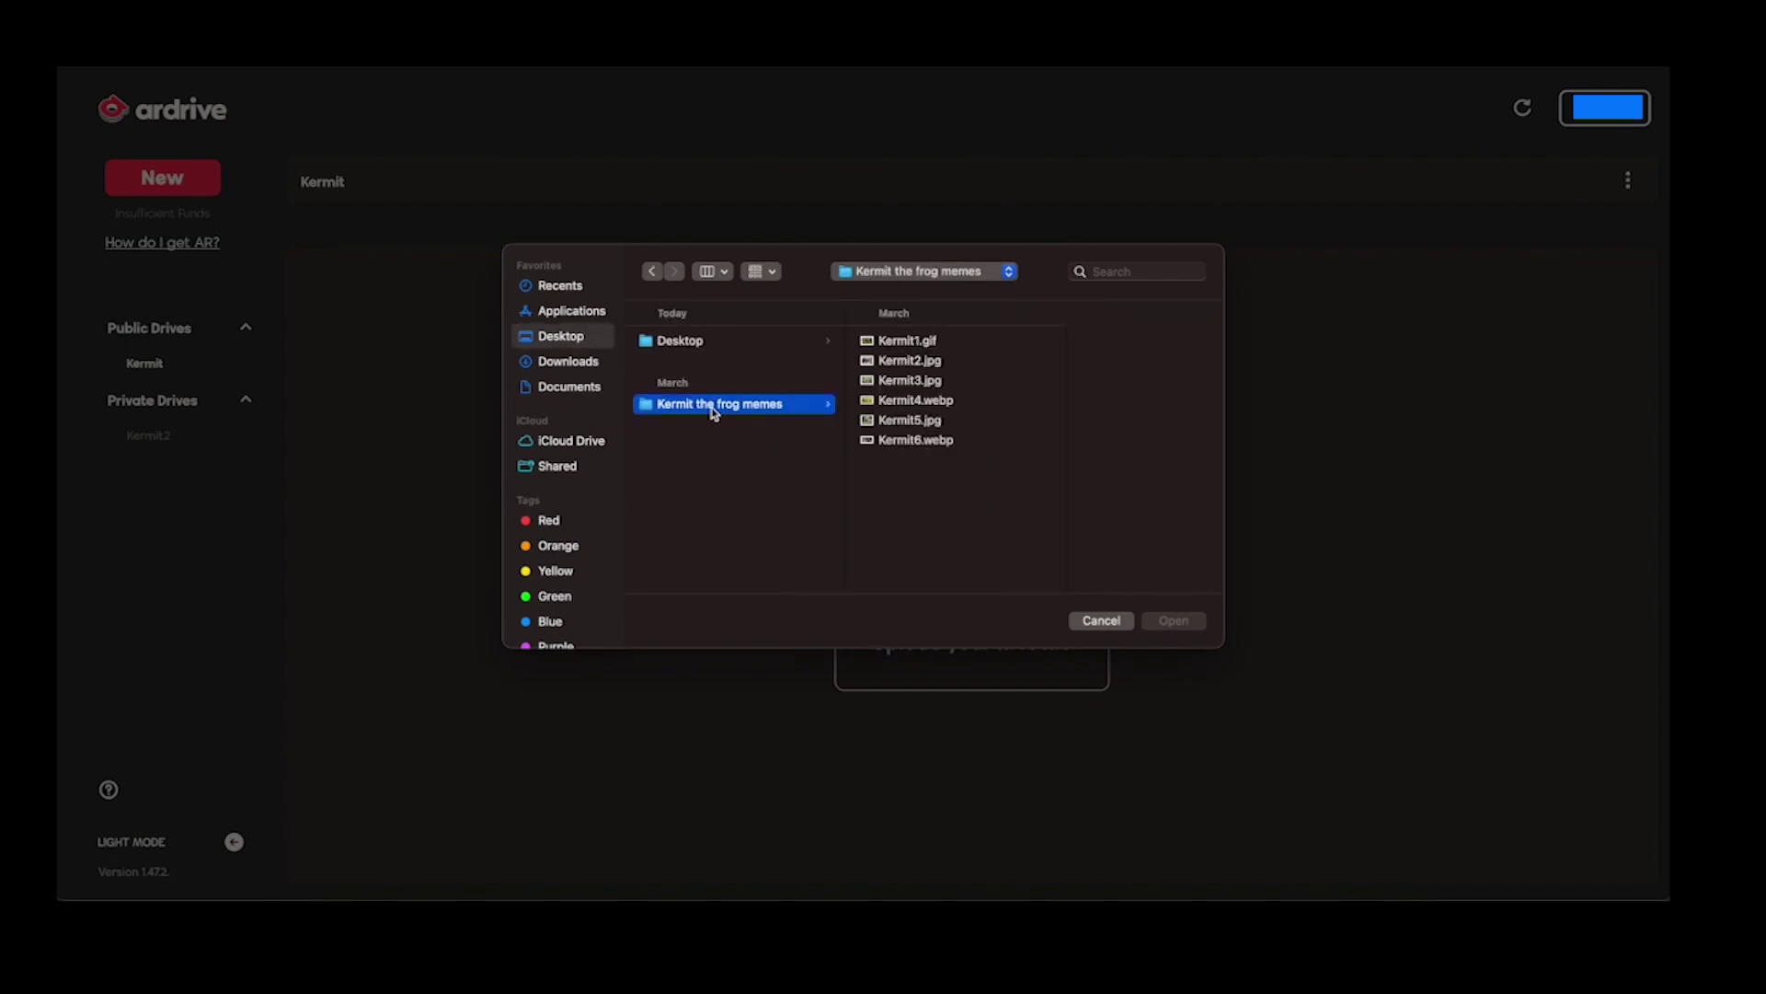
# Select Kermit1.gif through Kermit6.webp and confirm them for upload.
pyautogui.click(987, 345)
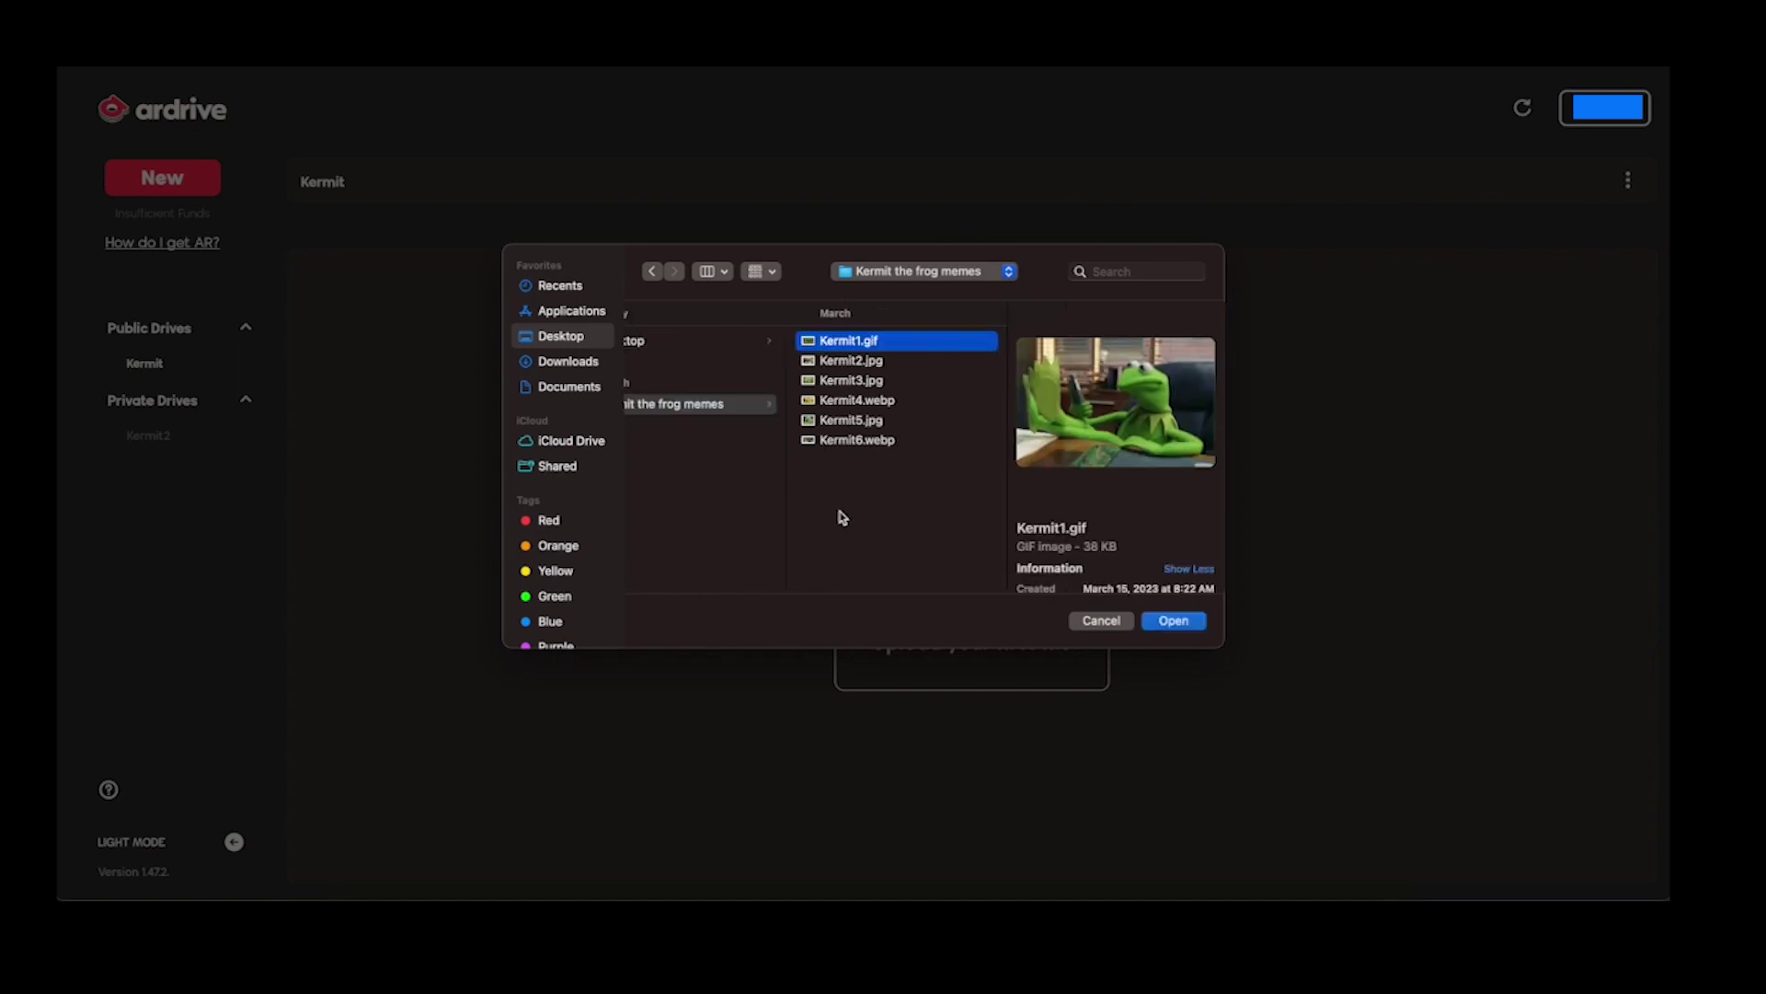
pyautogui.hotkey('shift', 'Down')
pyautogui.hotkey('shift', 'Down')
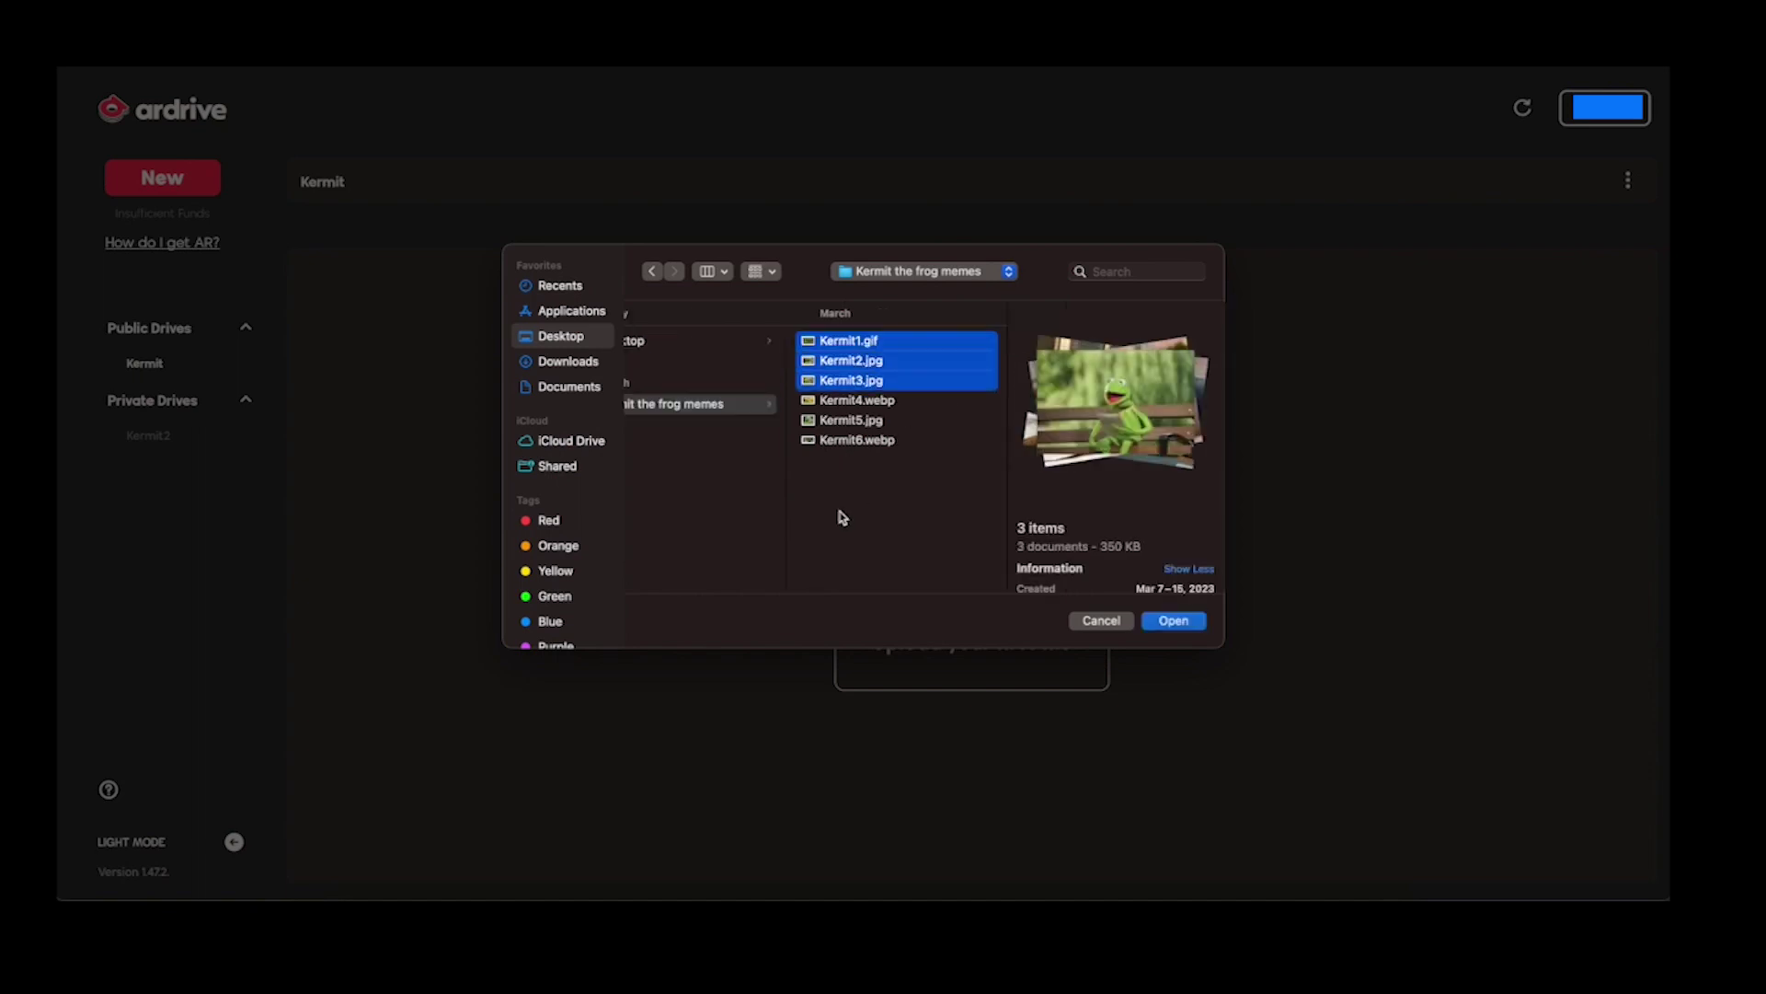
pyautogui.hotkey('shift', 'Down')
pyautogui.hotkey('shift', 'Down')
pyautogui.hotkey('shift', 'Down')
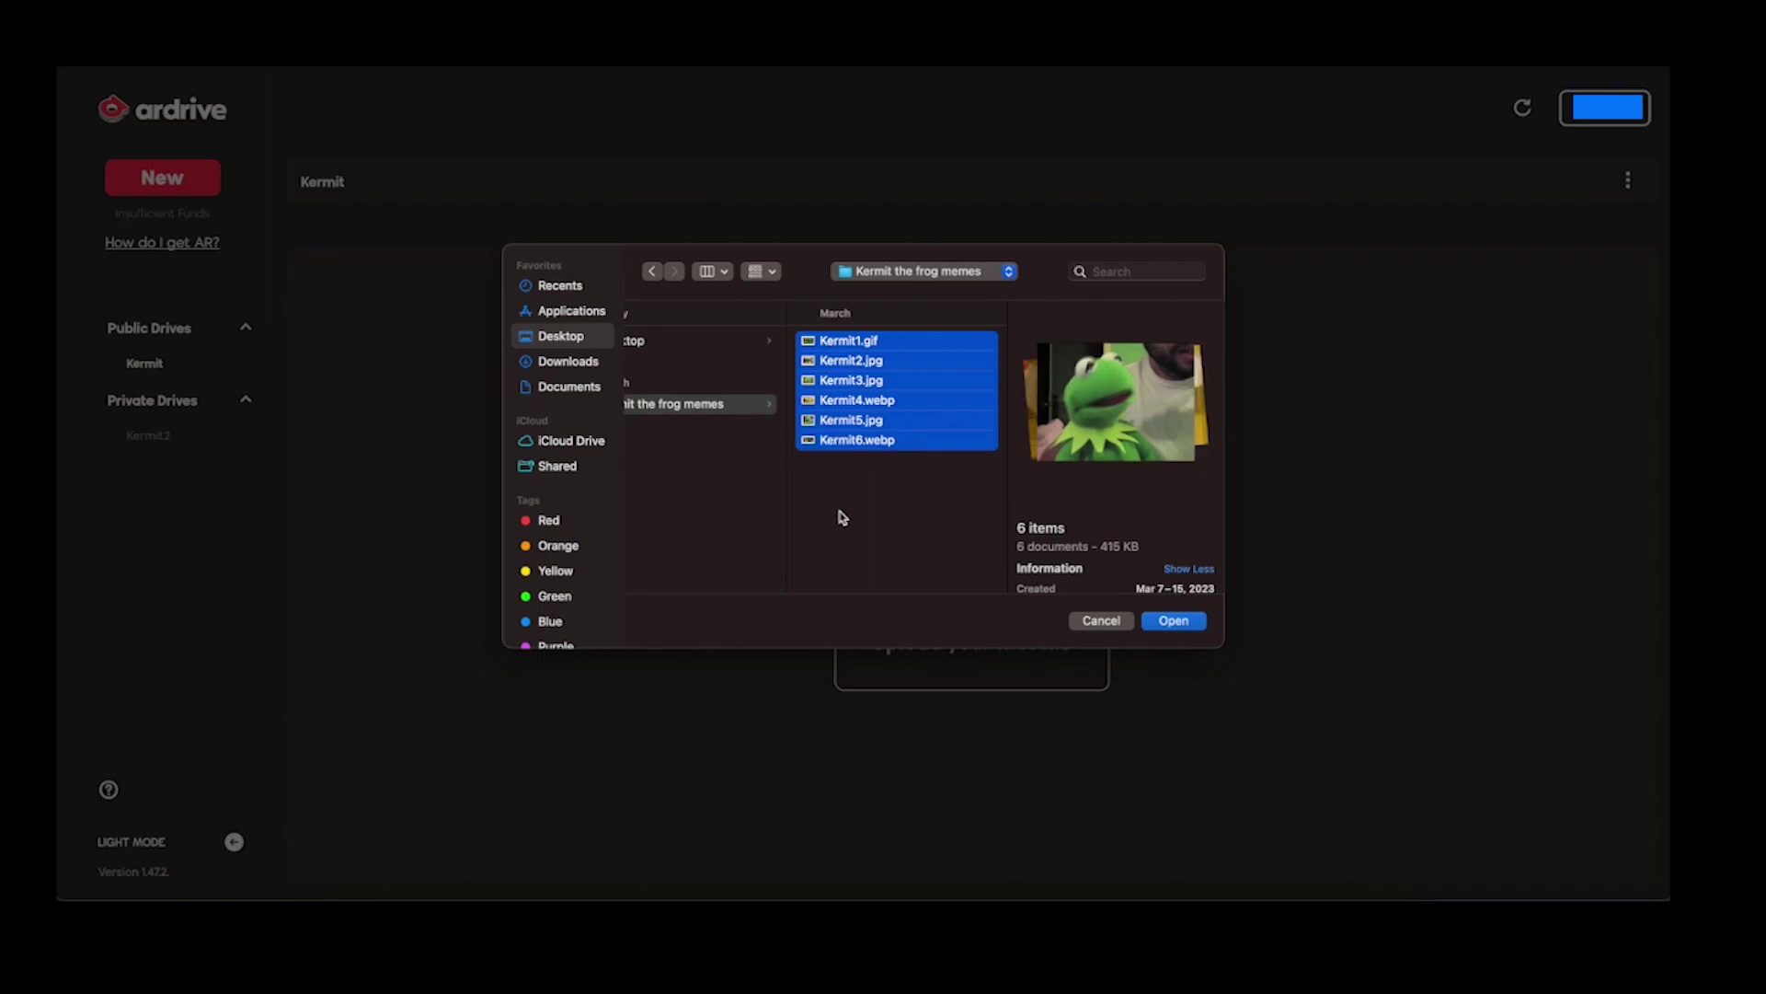
pyautogui.click(1185, 621)
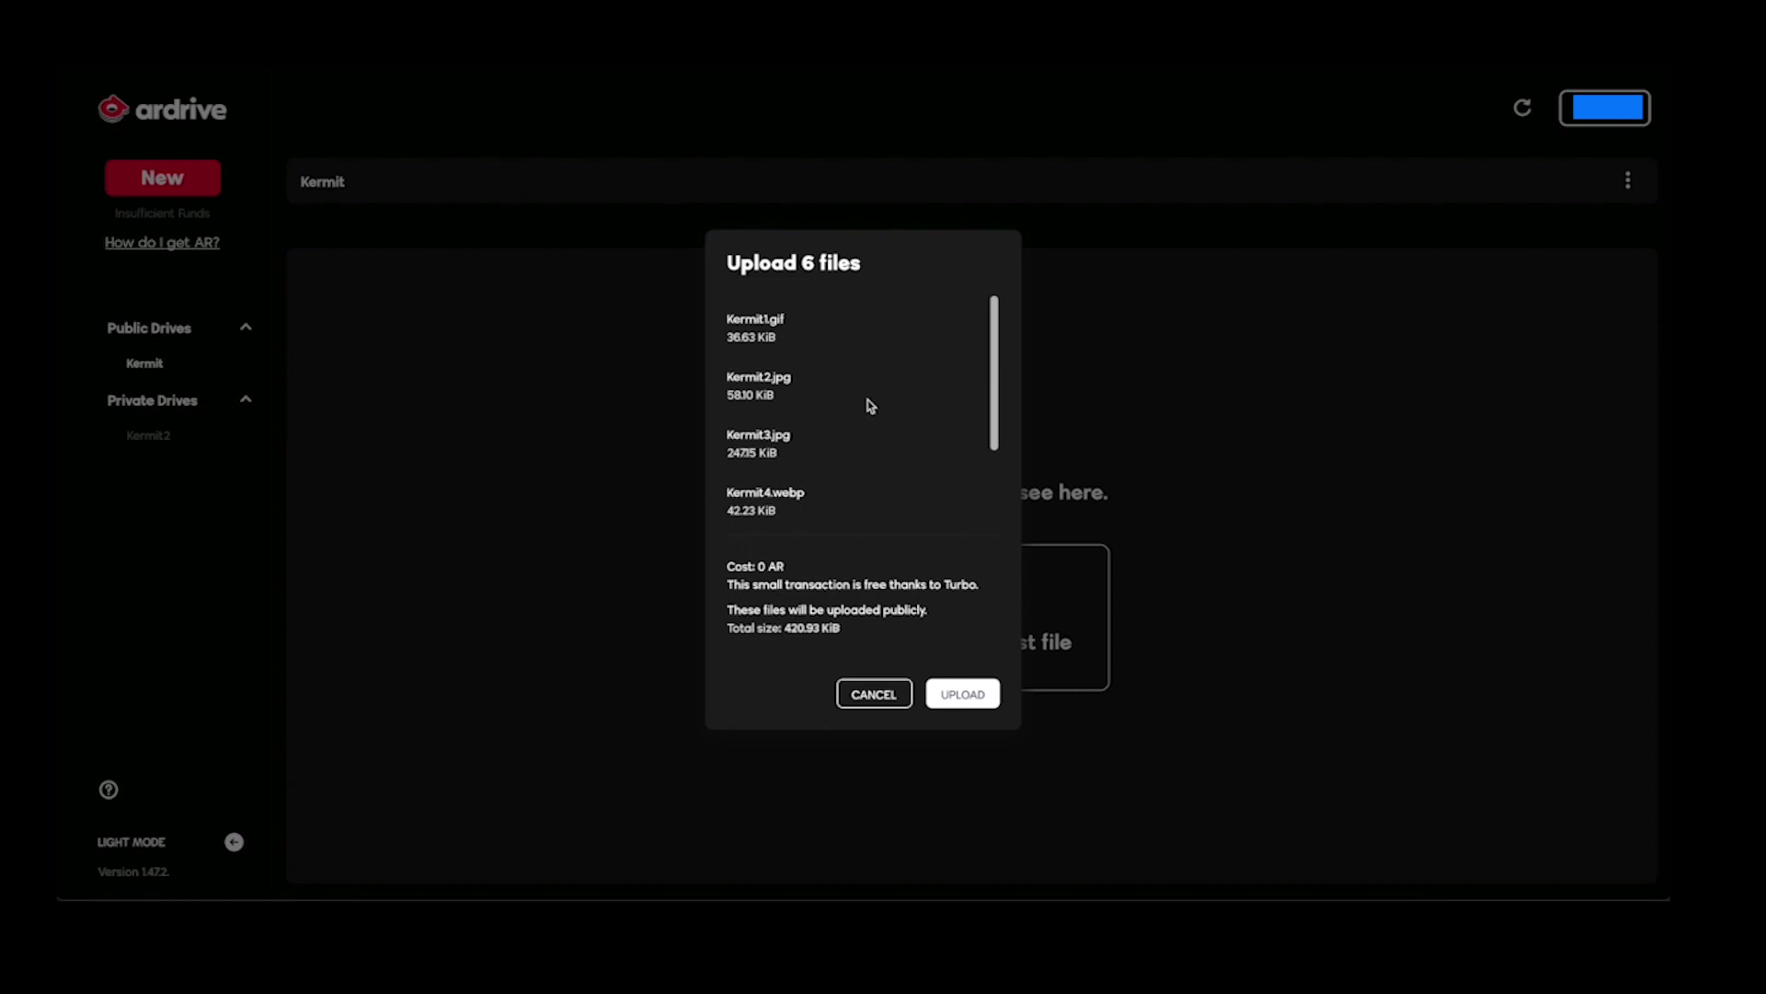
pyautogui.scroll(-3, 869, 401)
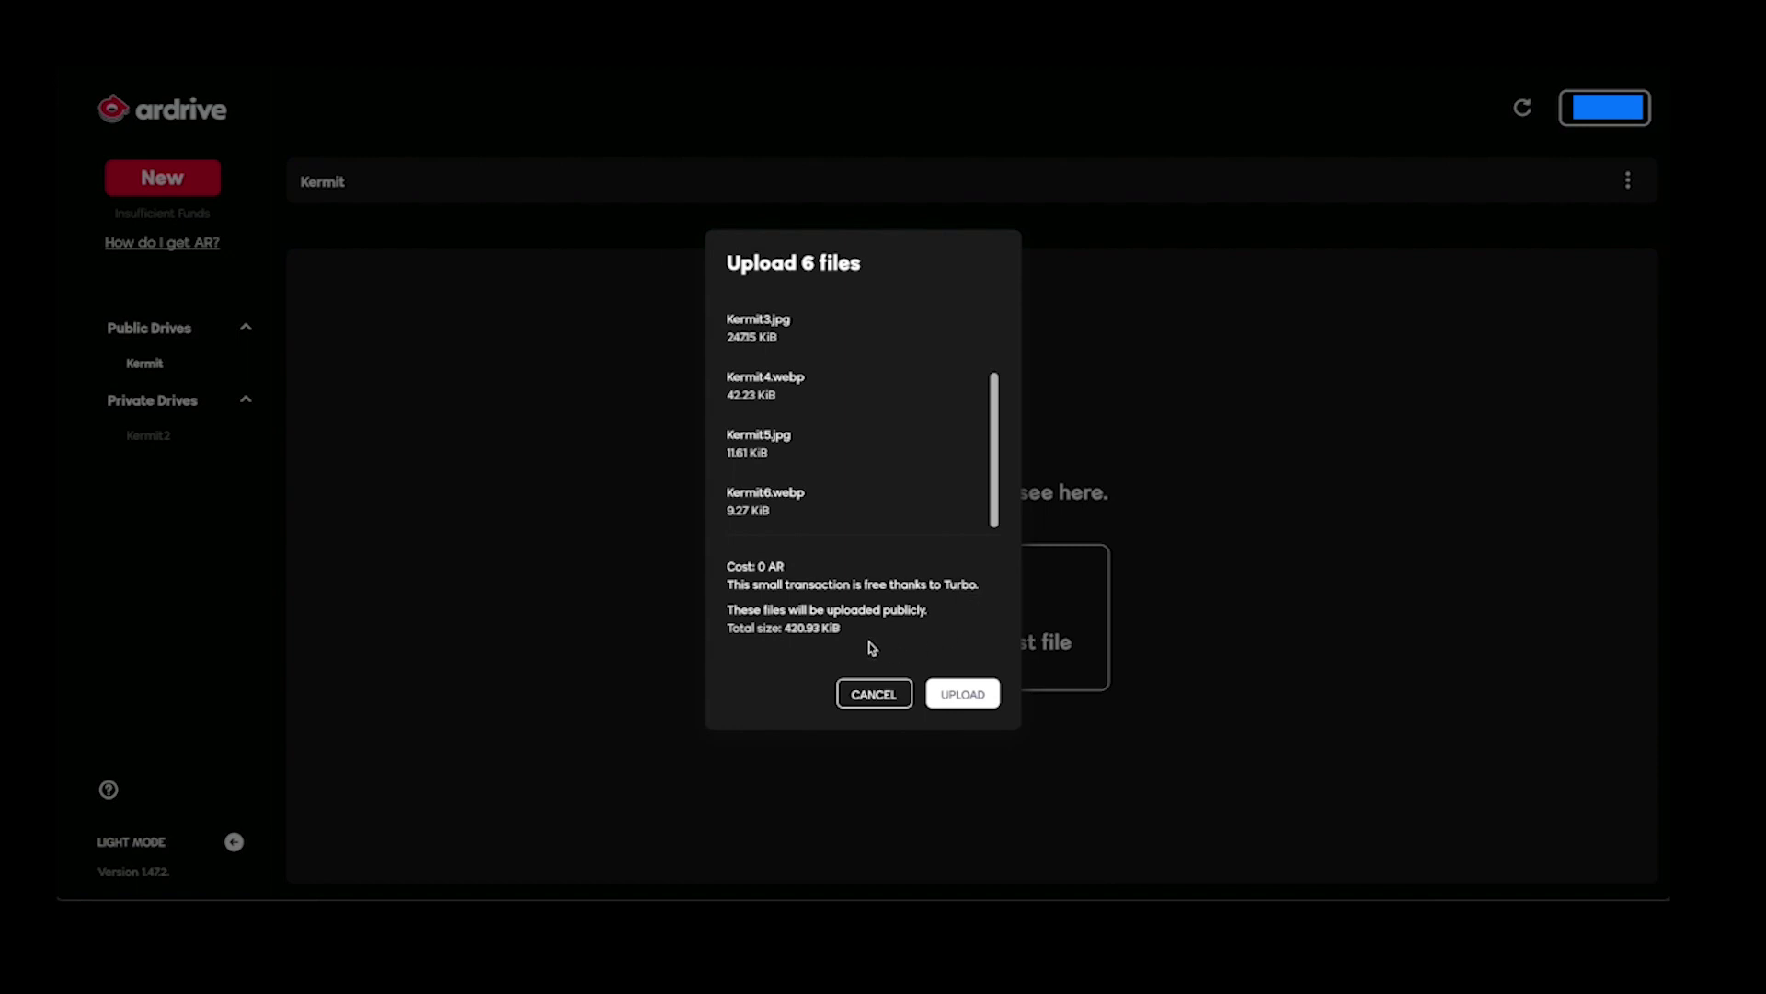
# Upload the six files publicly, then decline feedback with 'No thanks' and 'Got it!'.
pyautogui.click(961, 695)
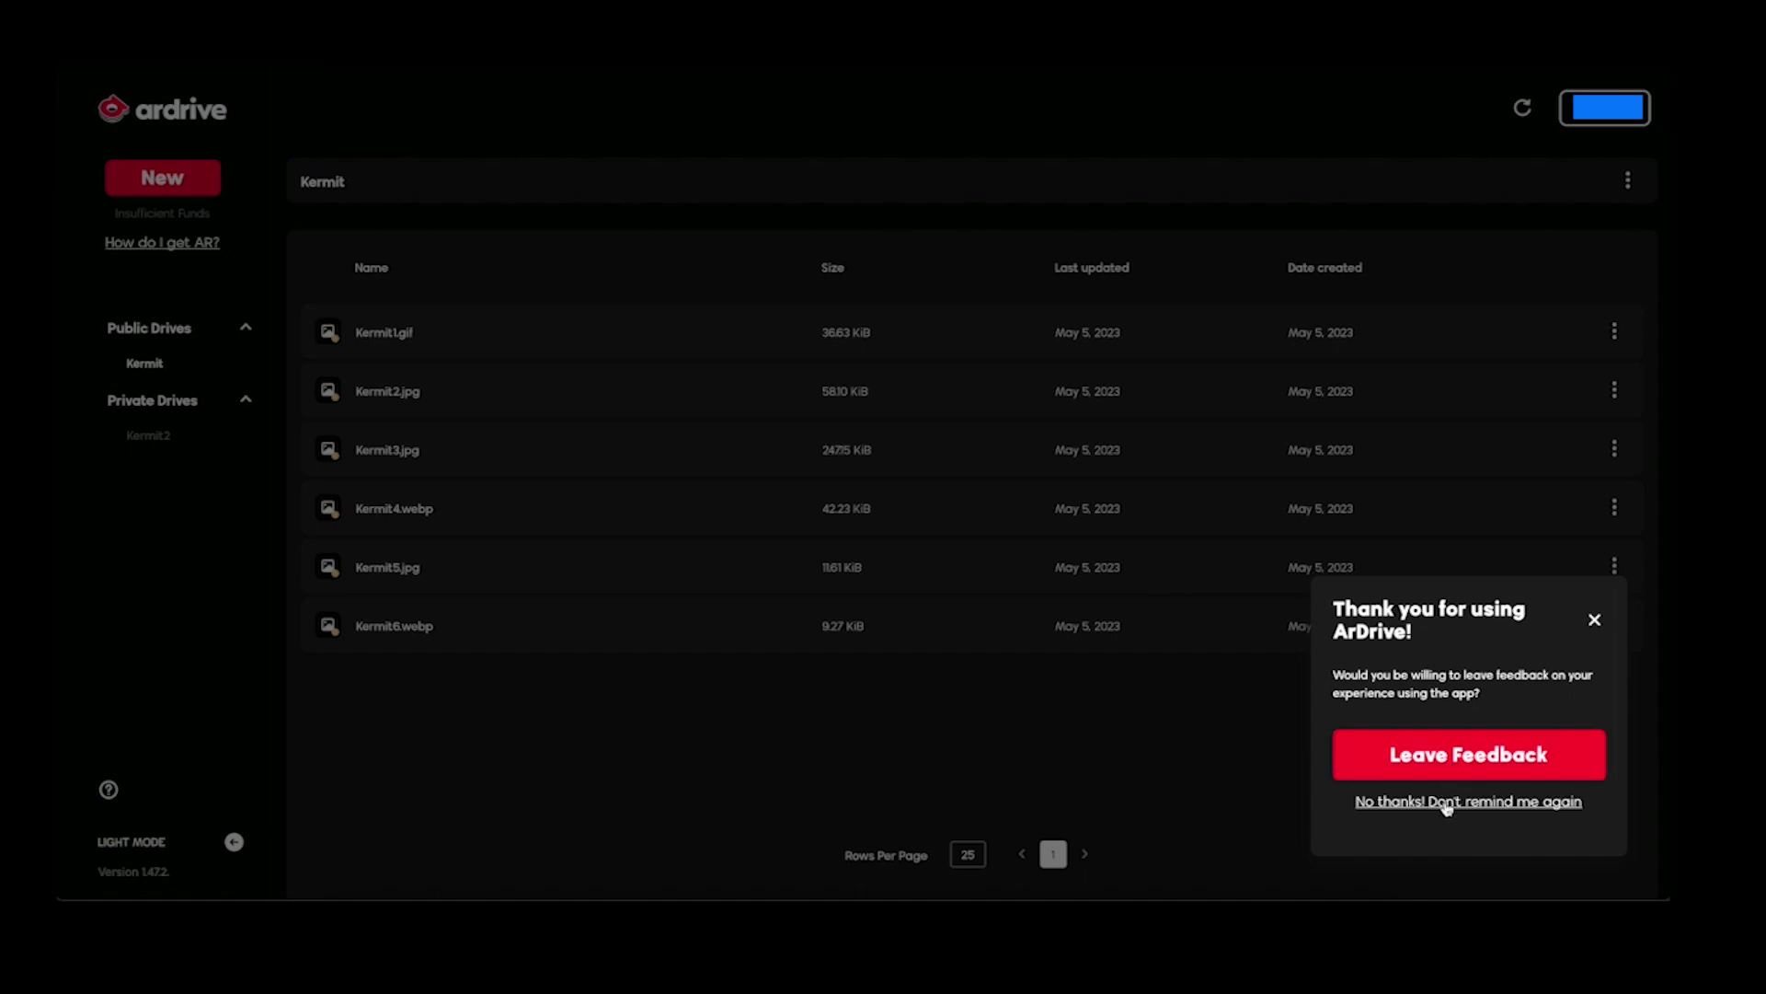
pyautogui.click(1447, 802)
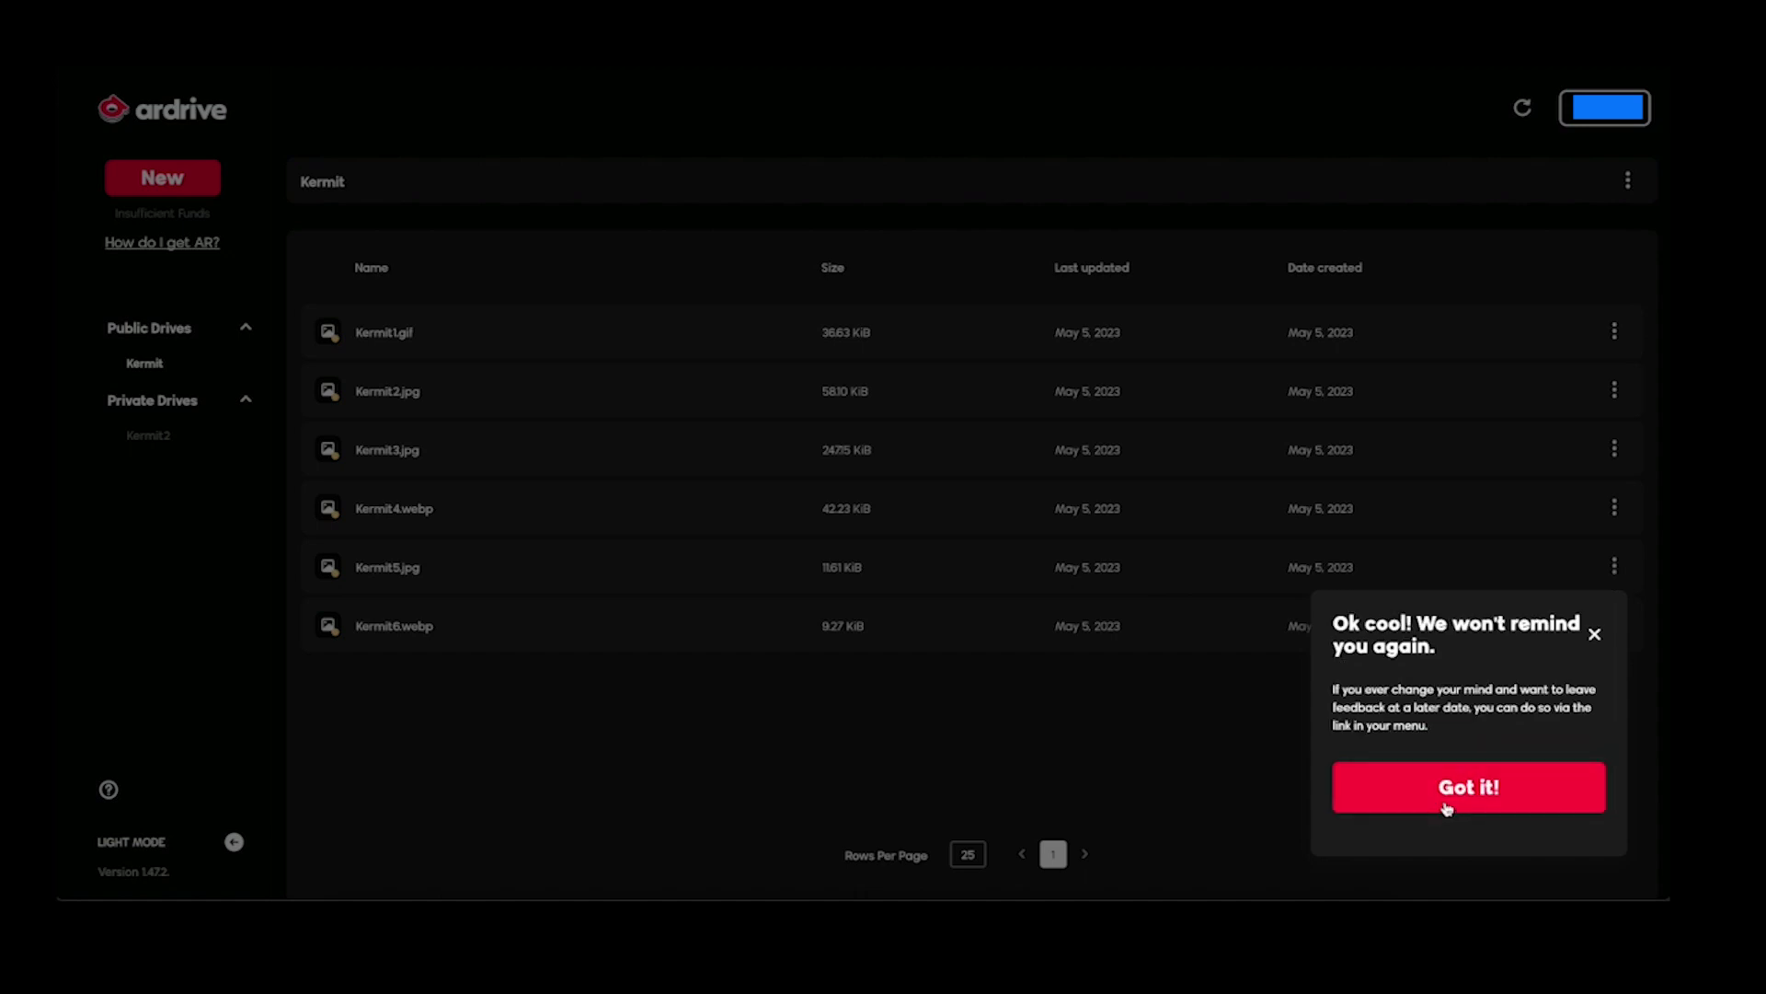
pyautogui.click(1450, 800)
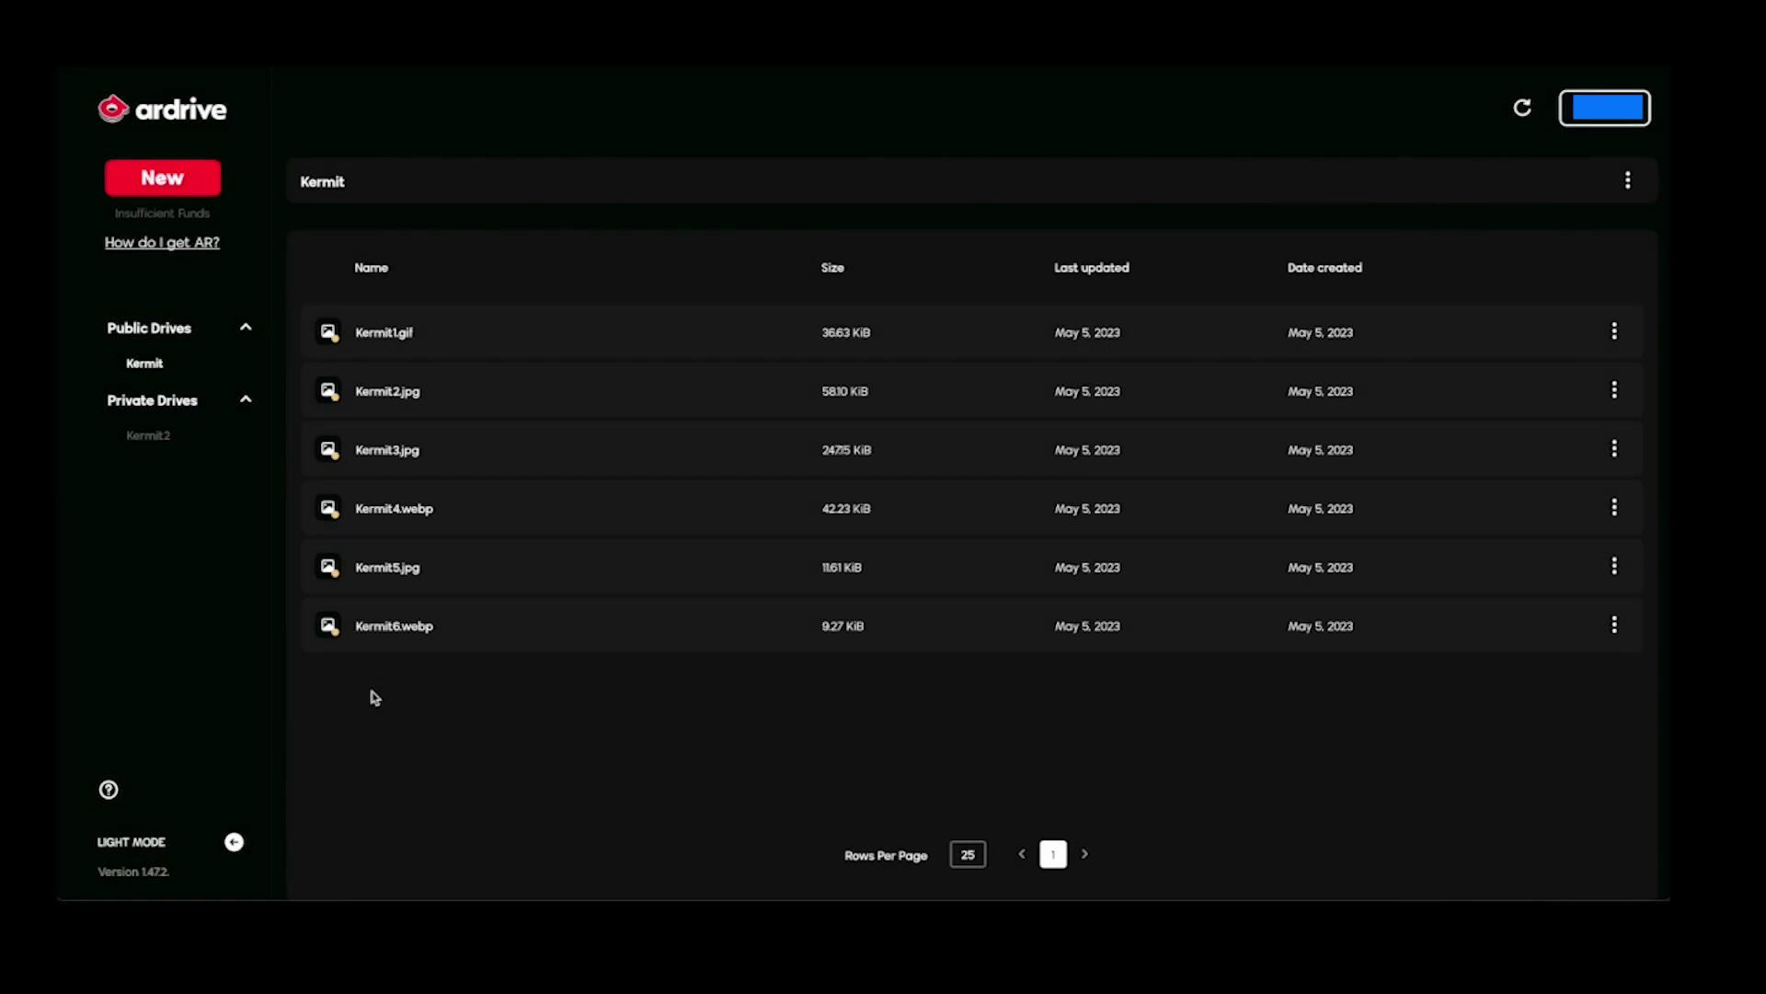
# In the private Kermit2 drive, create a folder named 'Secret Memes' and open it.
pyautogui.click(149, 436)
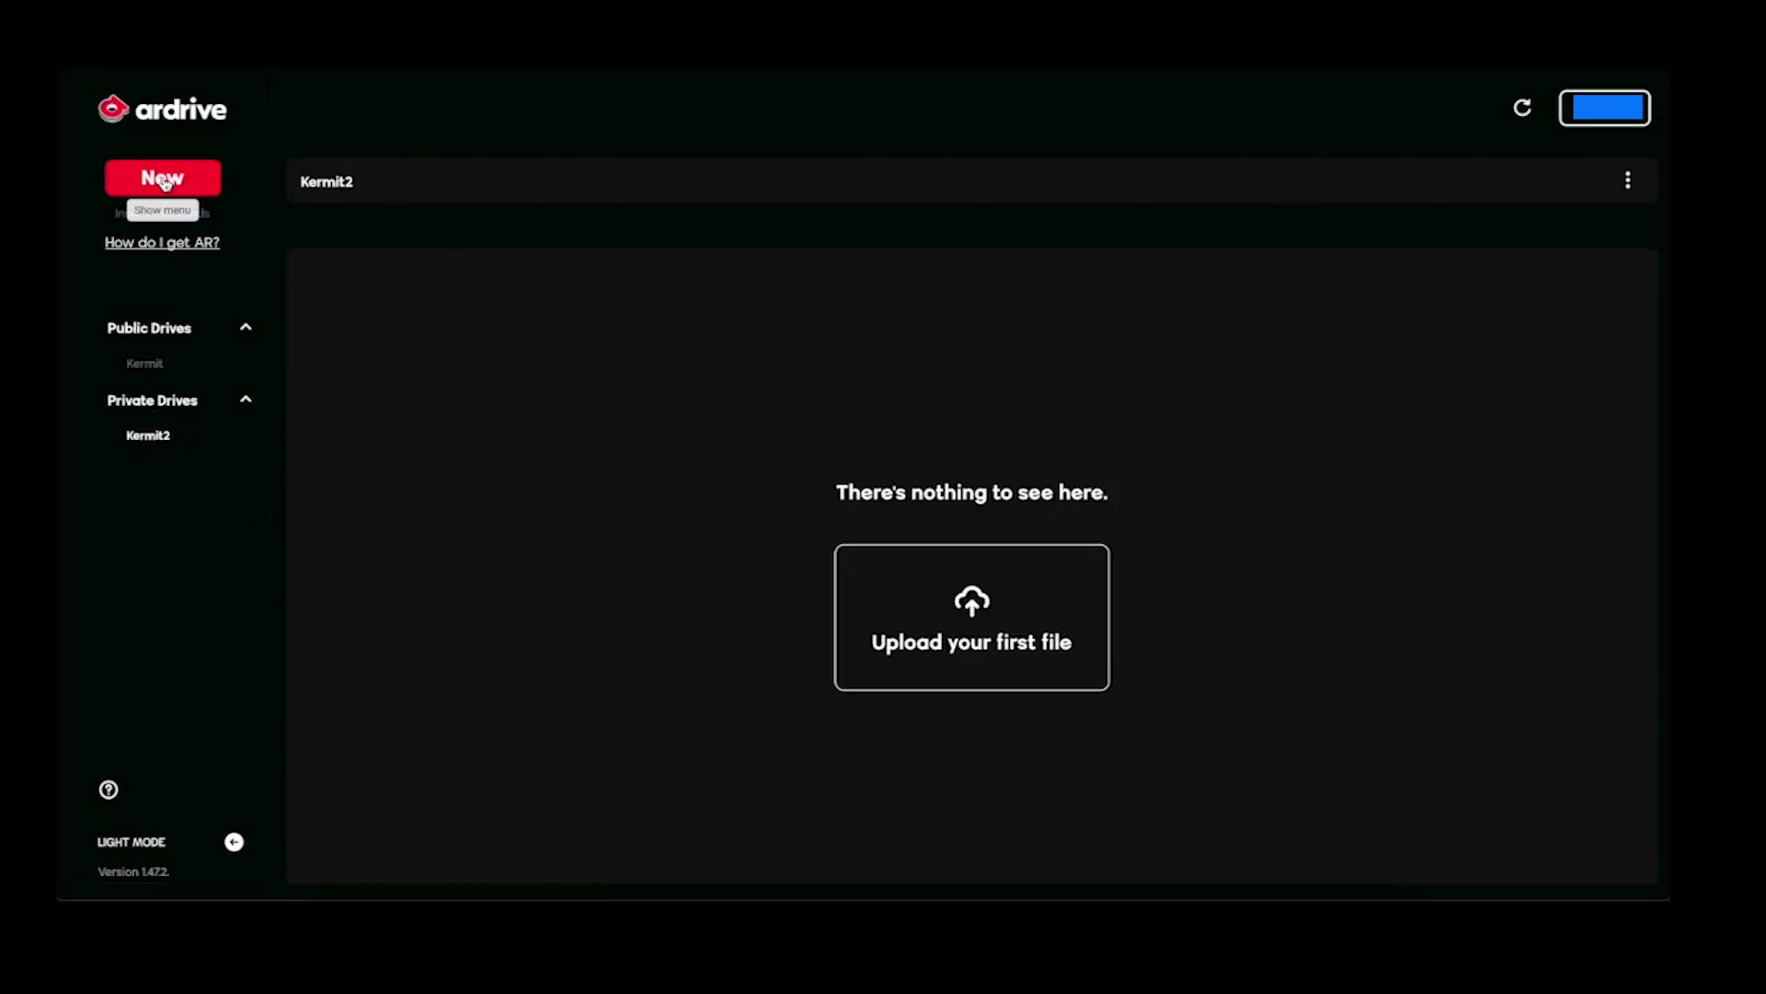
pyautogui.click(164, 184)
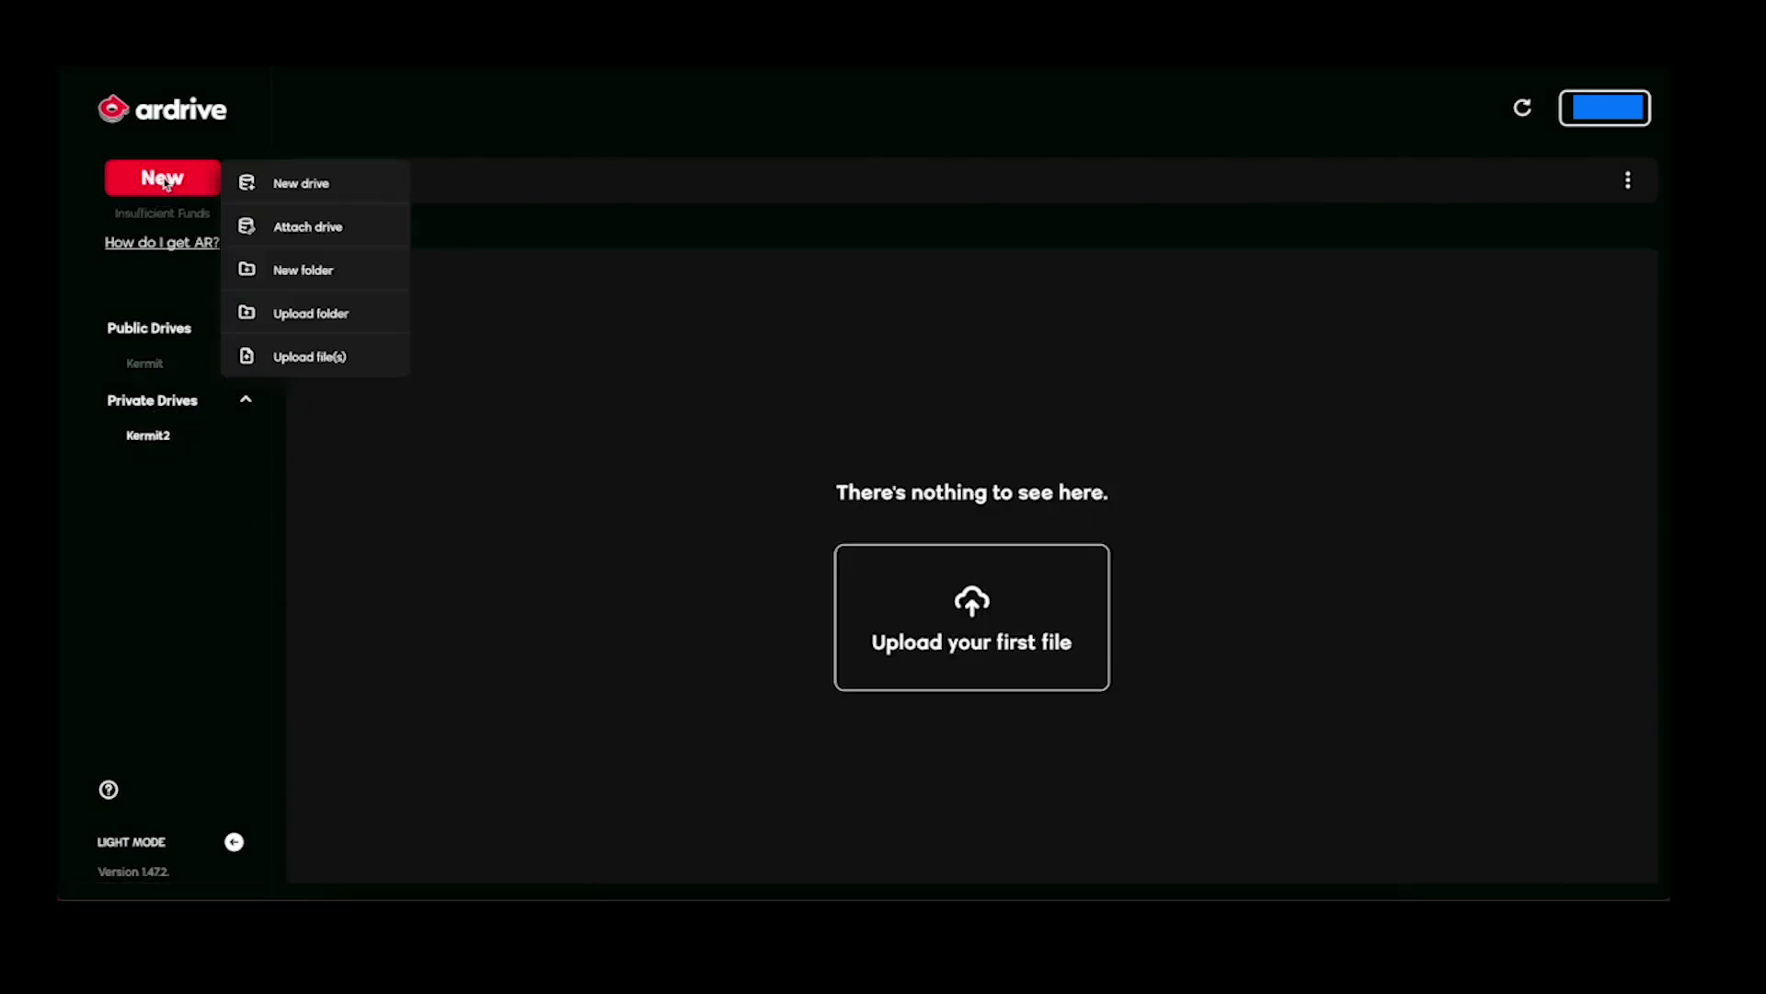
pyautogui.click(306, 272)
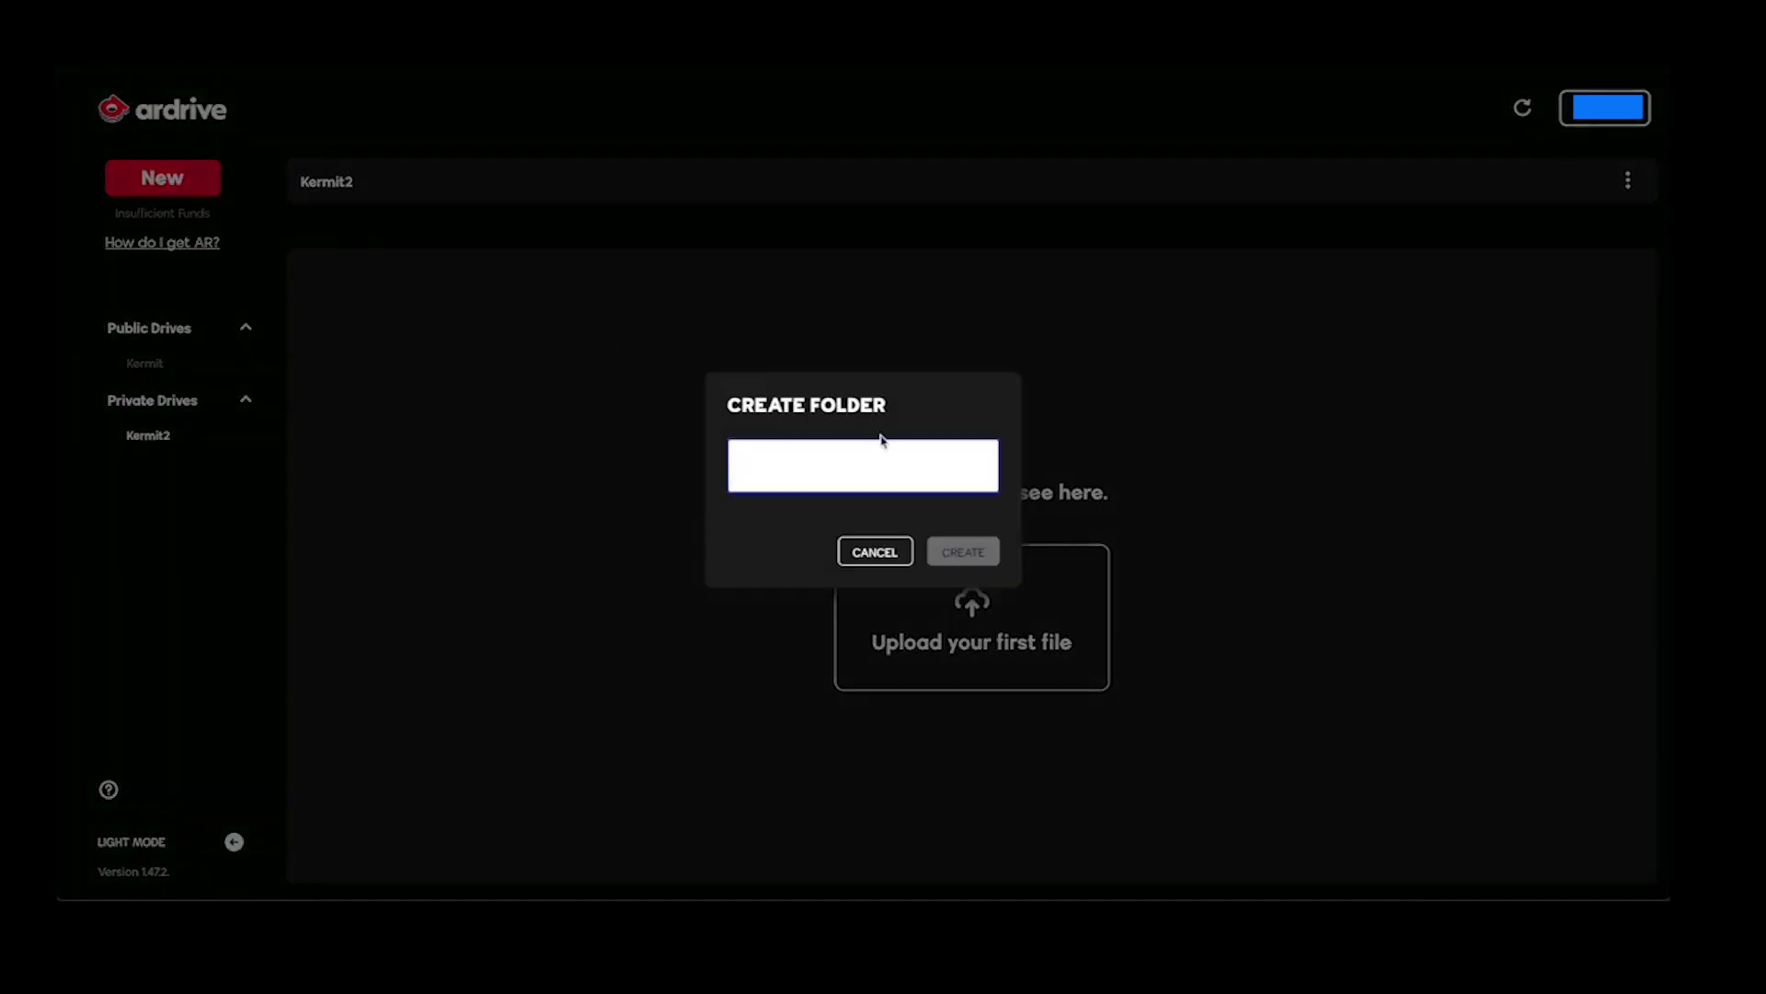
pyautogui.write('Sec')
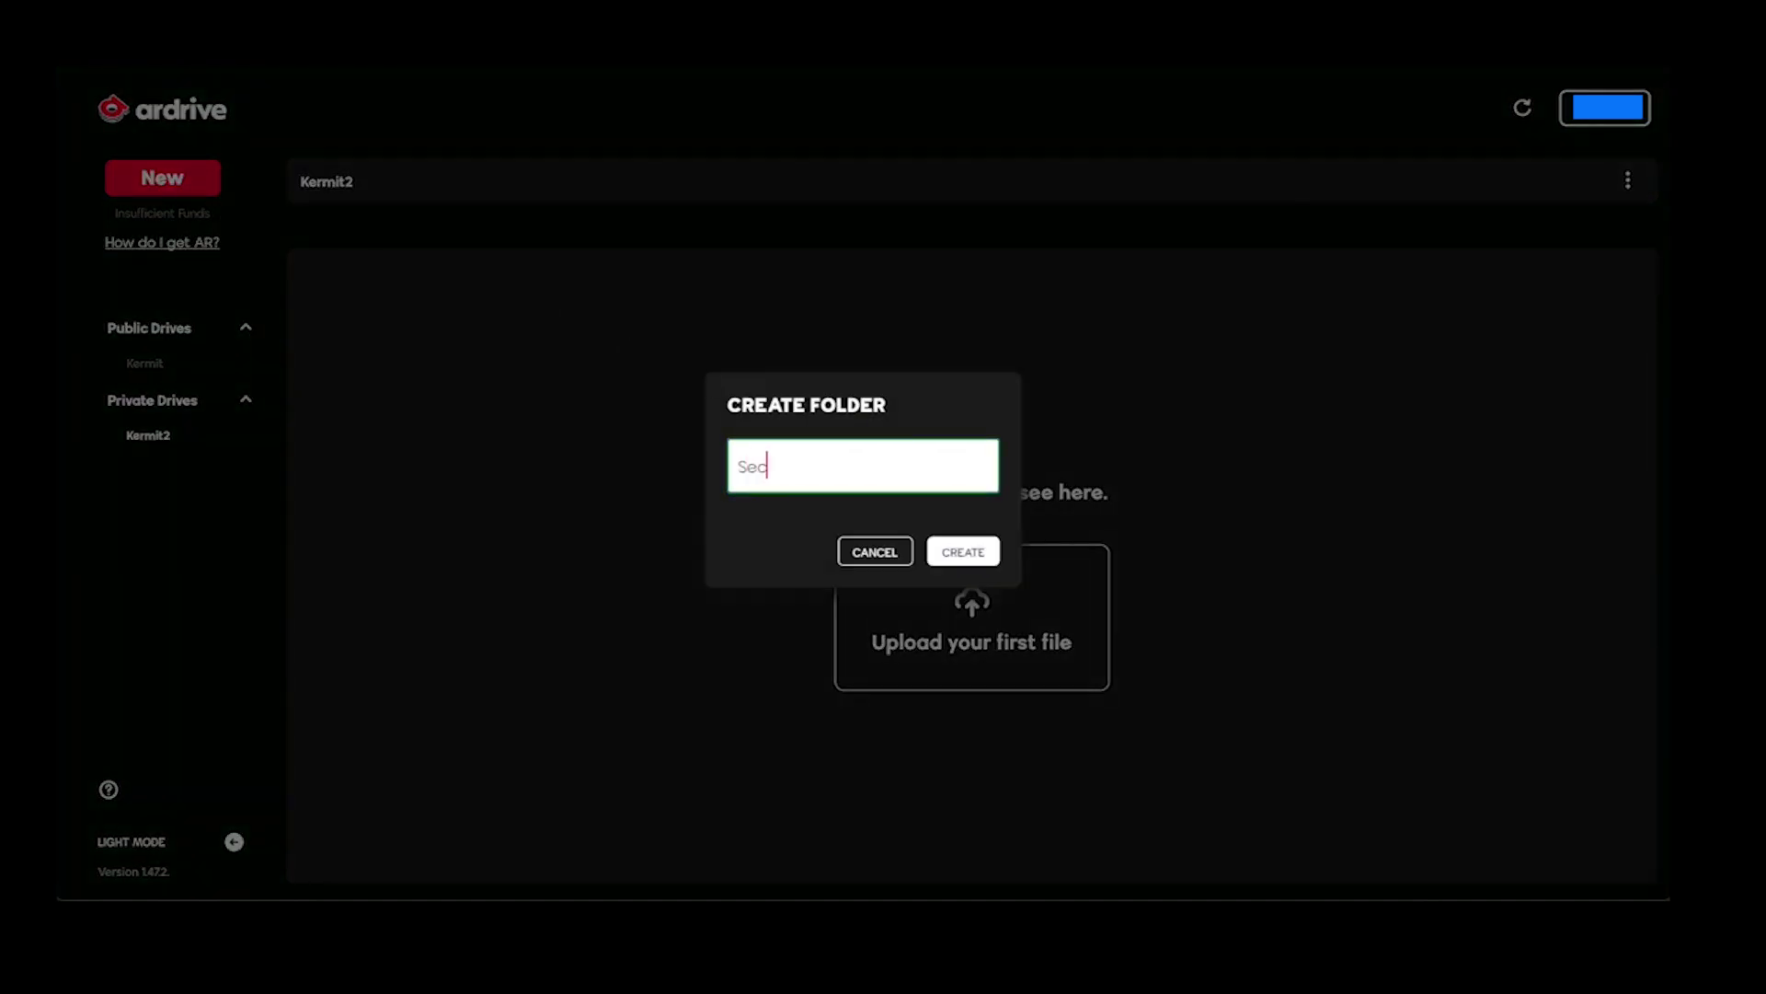
pyautogui.write('ret Memes')
pyautogui.click(963, 553)
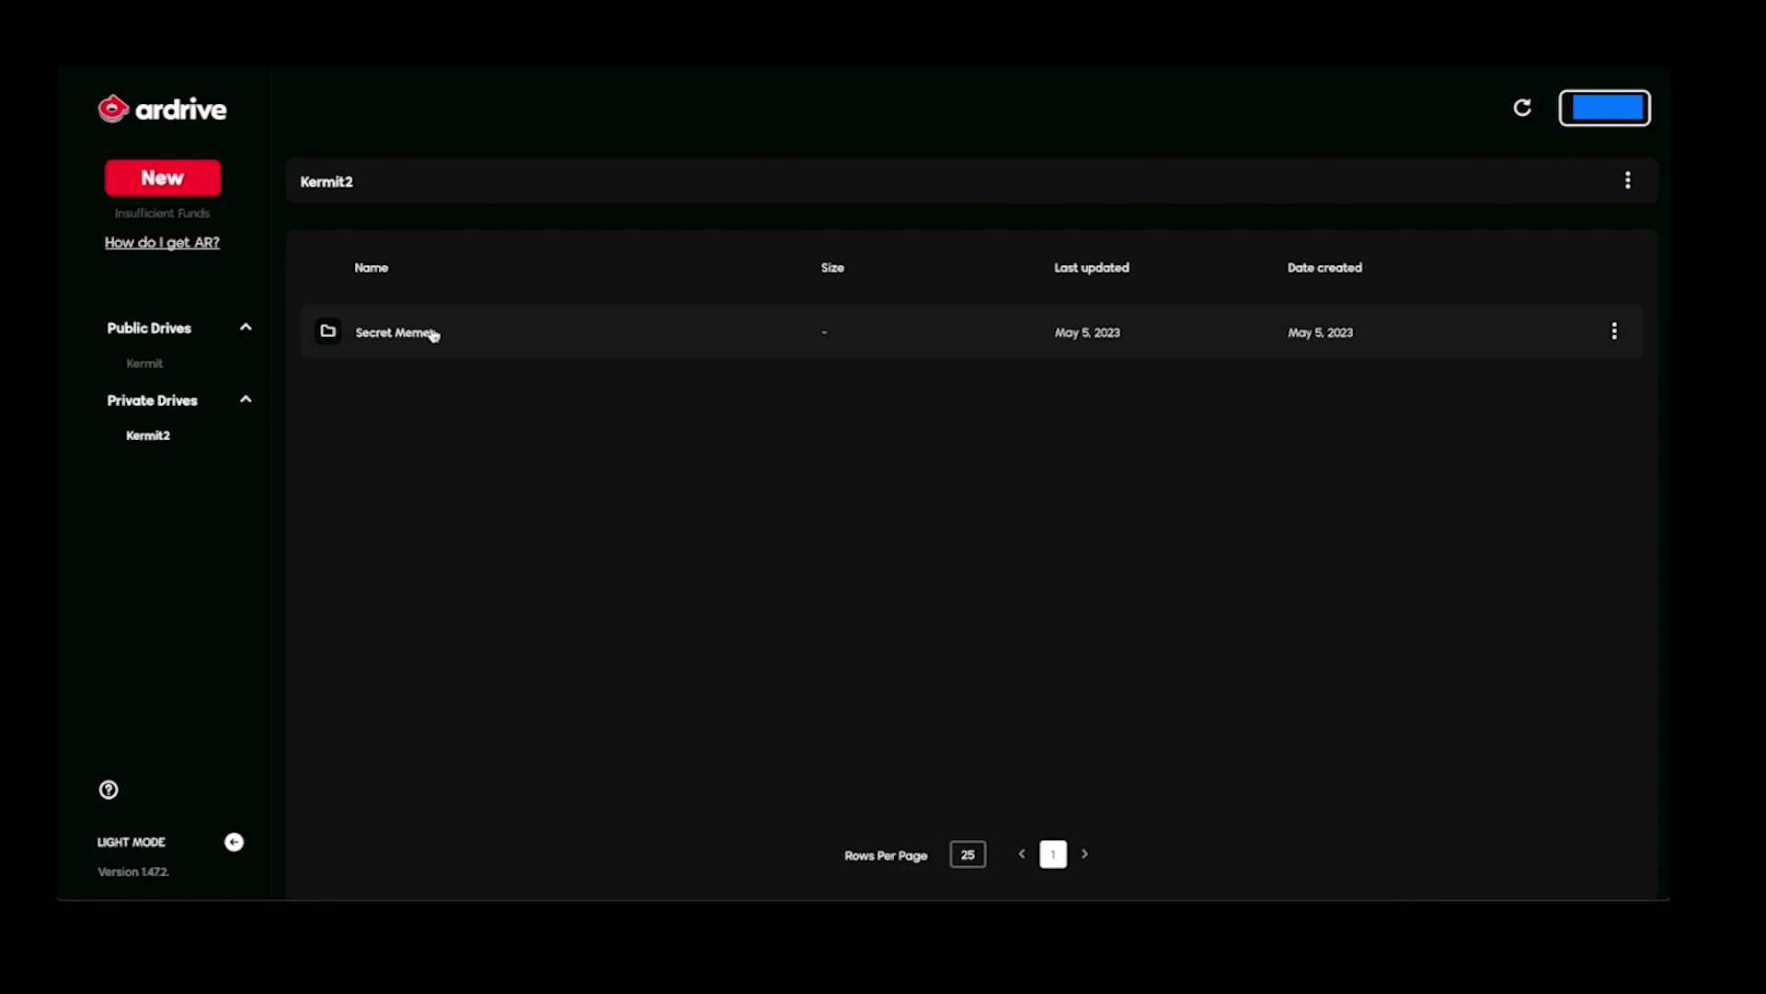
pyautogui.doubleClick(431, 334)
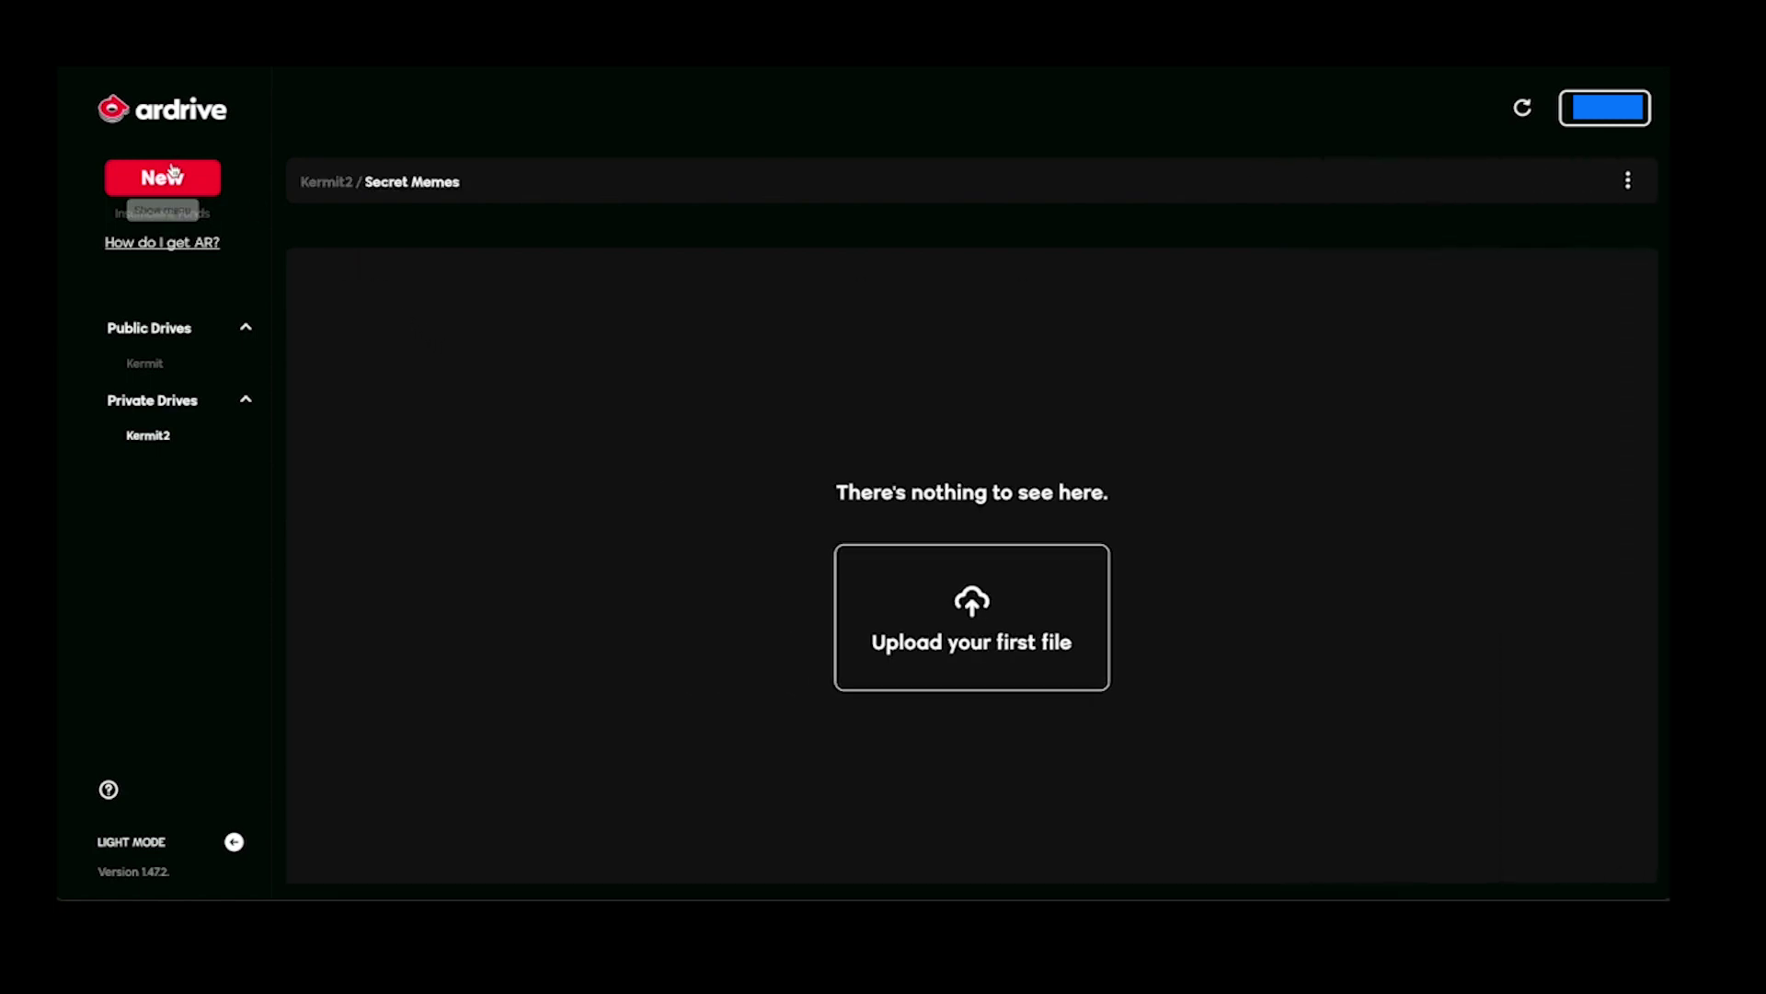
# Using New > Upload file(s), select the Kermit images from Kermit1.gif onward and confirm them.
pyautogui.click(175, 177)
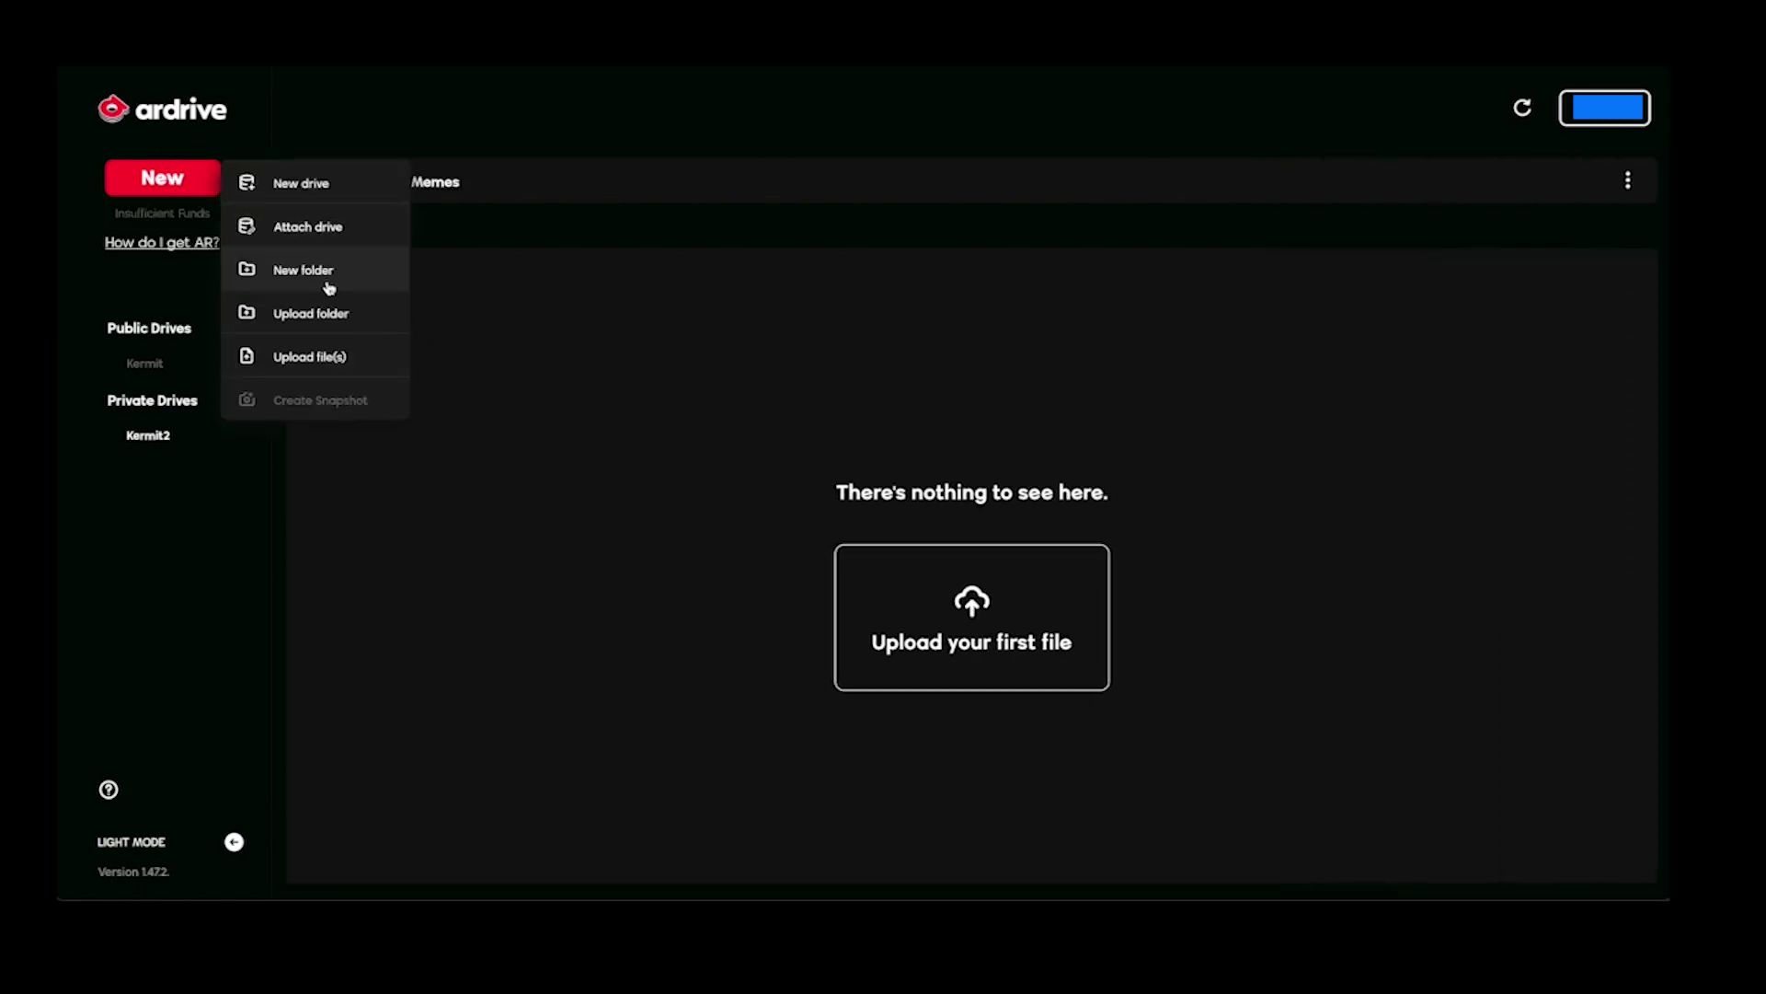
pyautogui.click(324, 360)
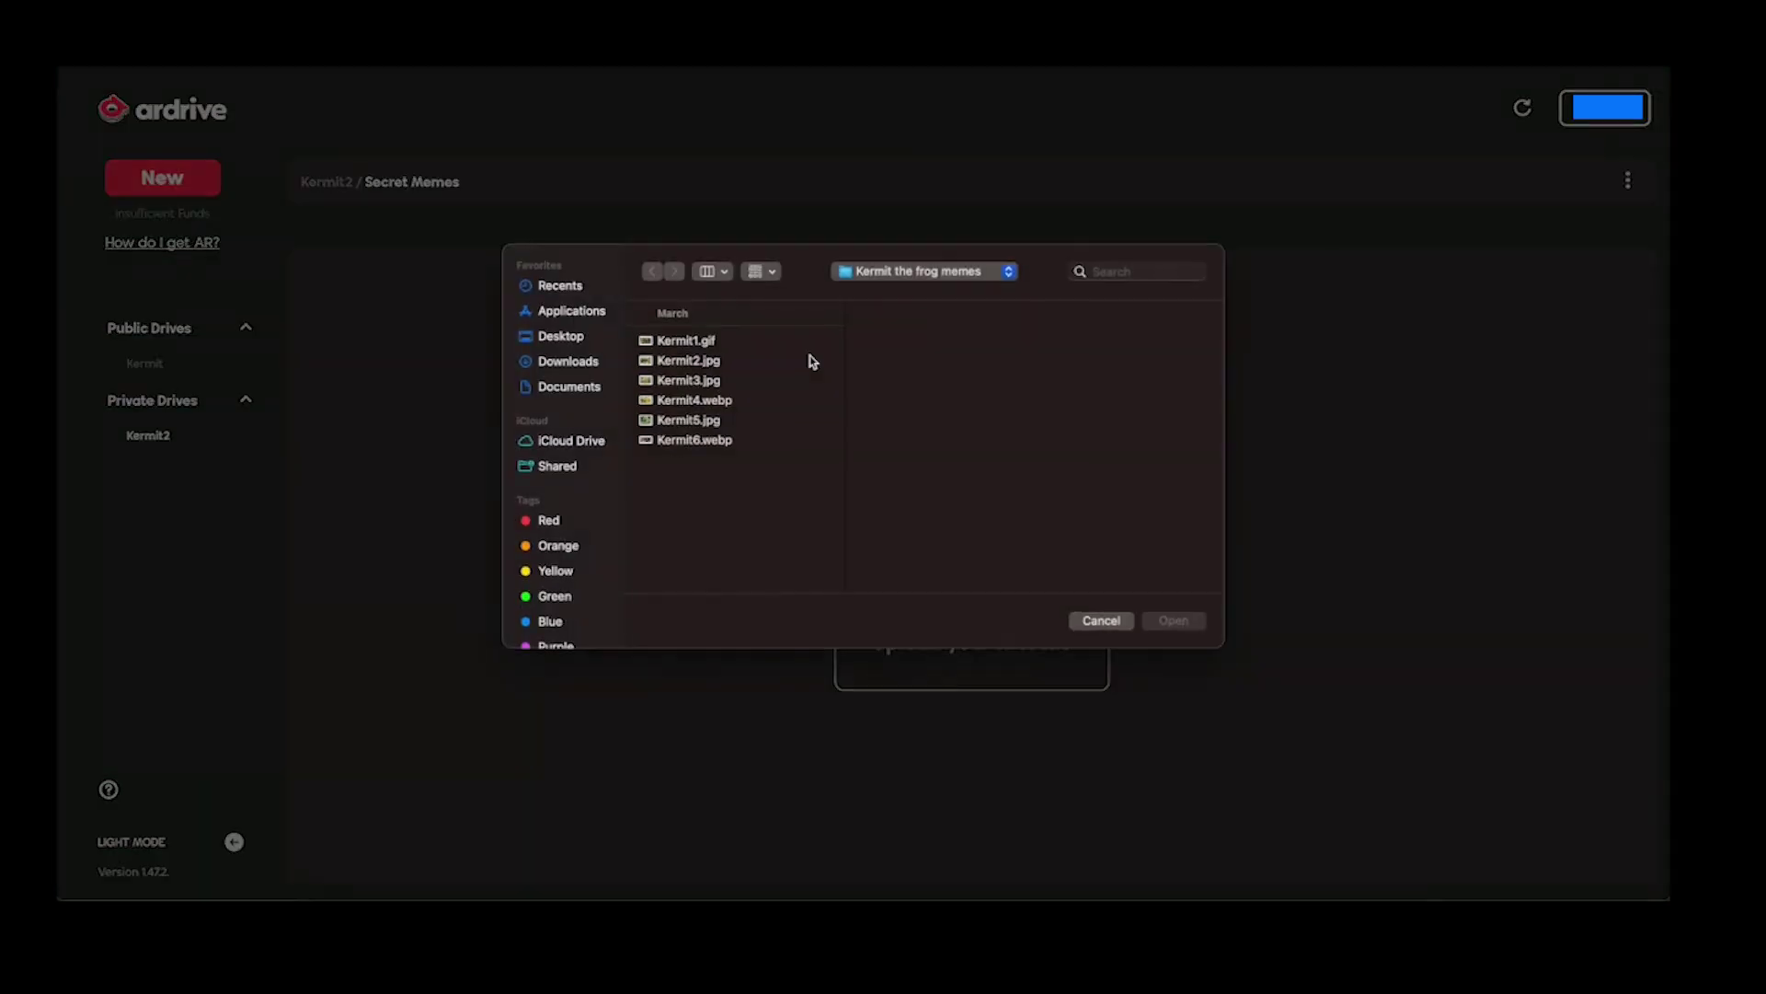
pyautogui.click(745, 345)
pyautogui.hotkey('shift', 'Down')
pyautogui.hotkey('shift', 'Down')
pyautogui.hotkey('shift', 'Down')
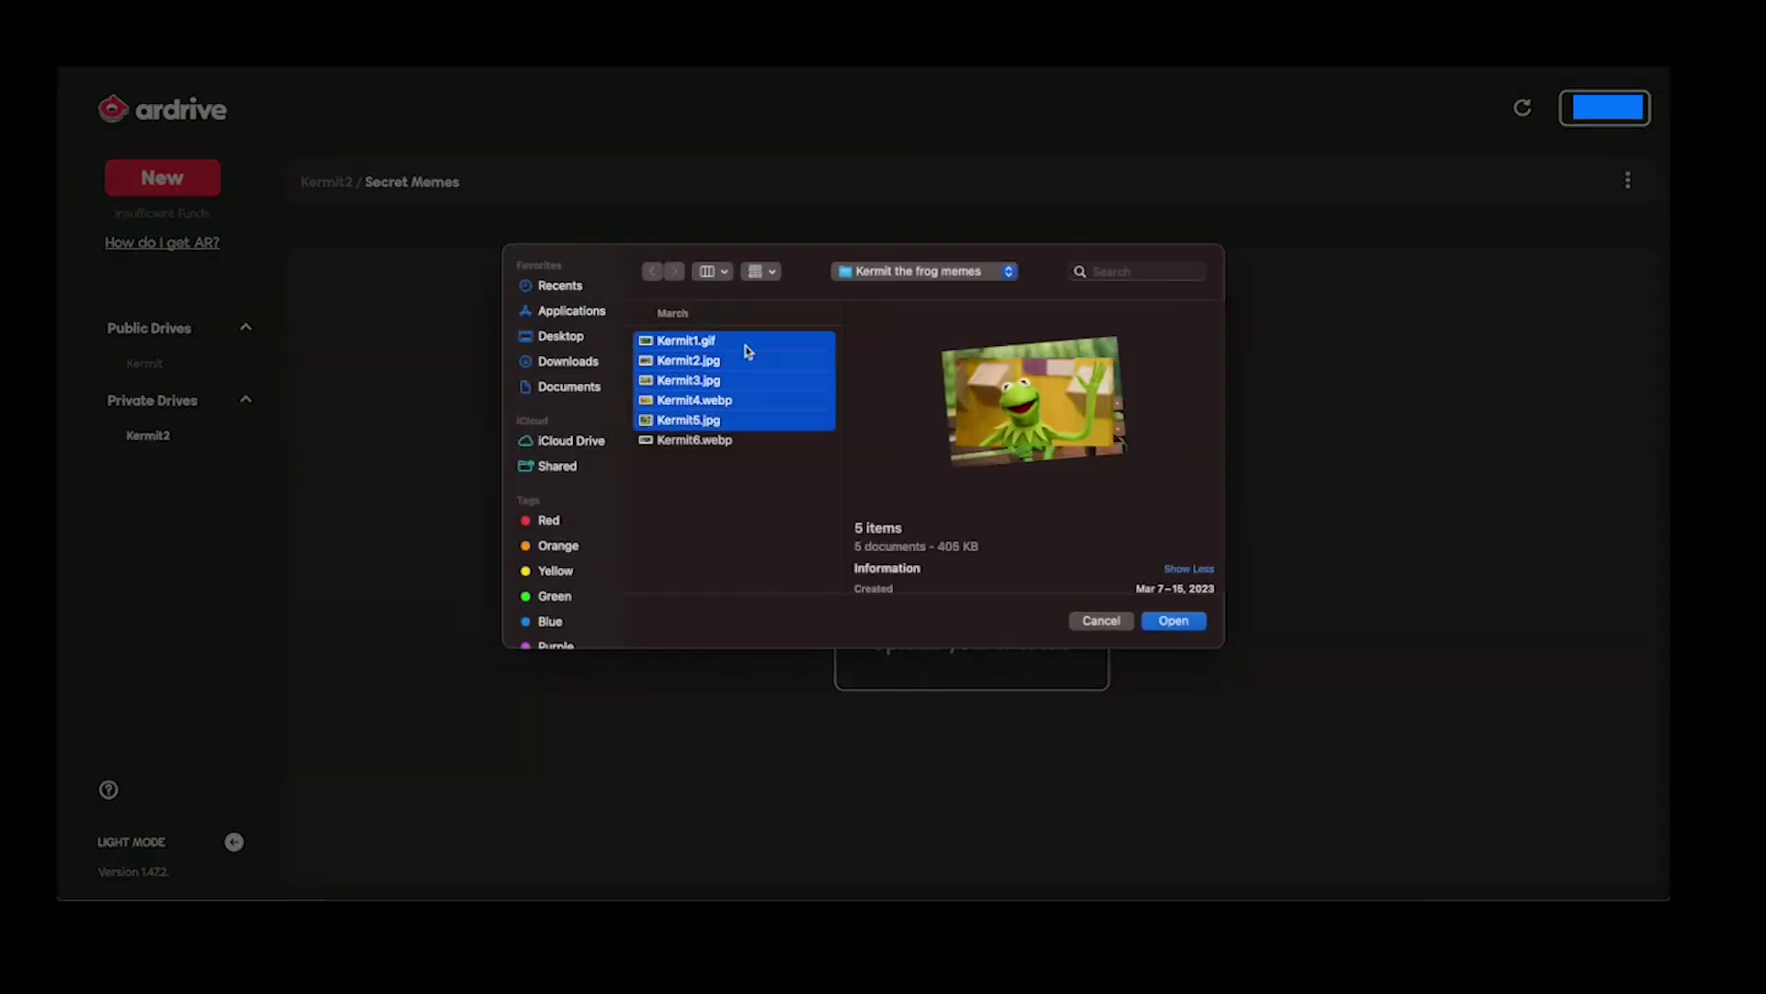
pyautogui.hotkey('shift', 'Down')
pyautogui.click(1174, 621)
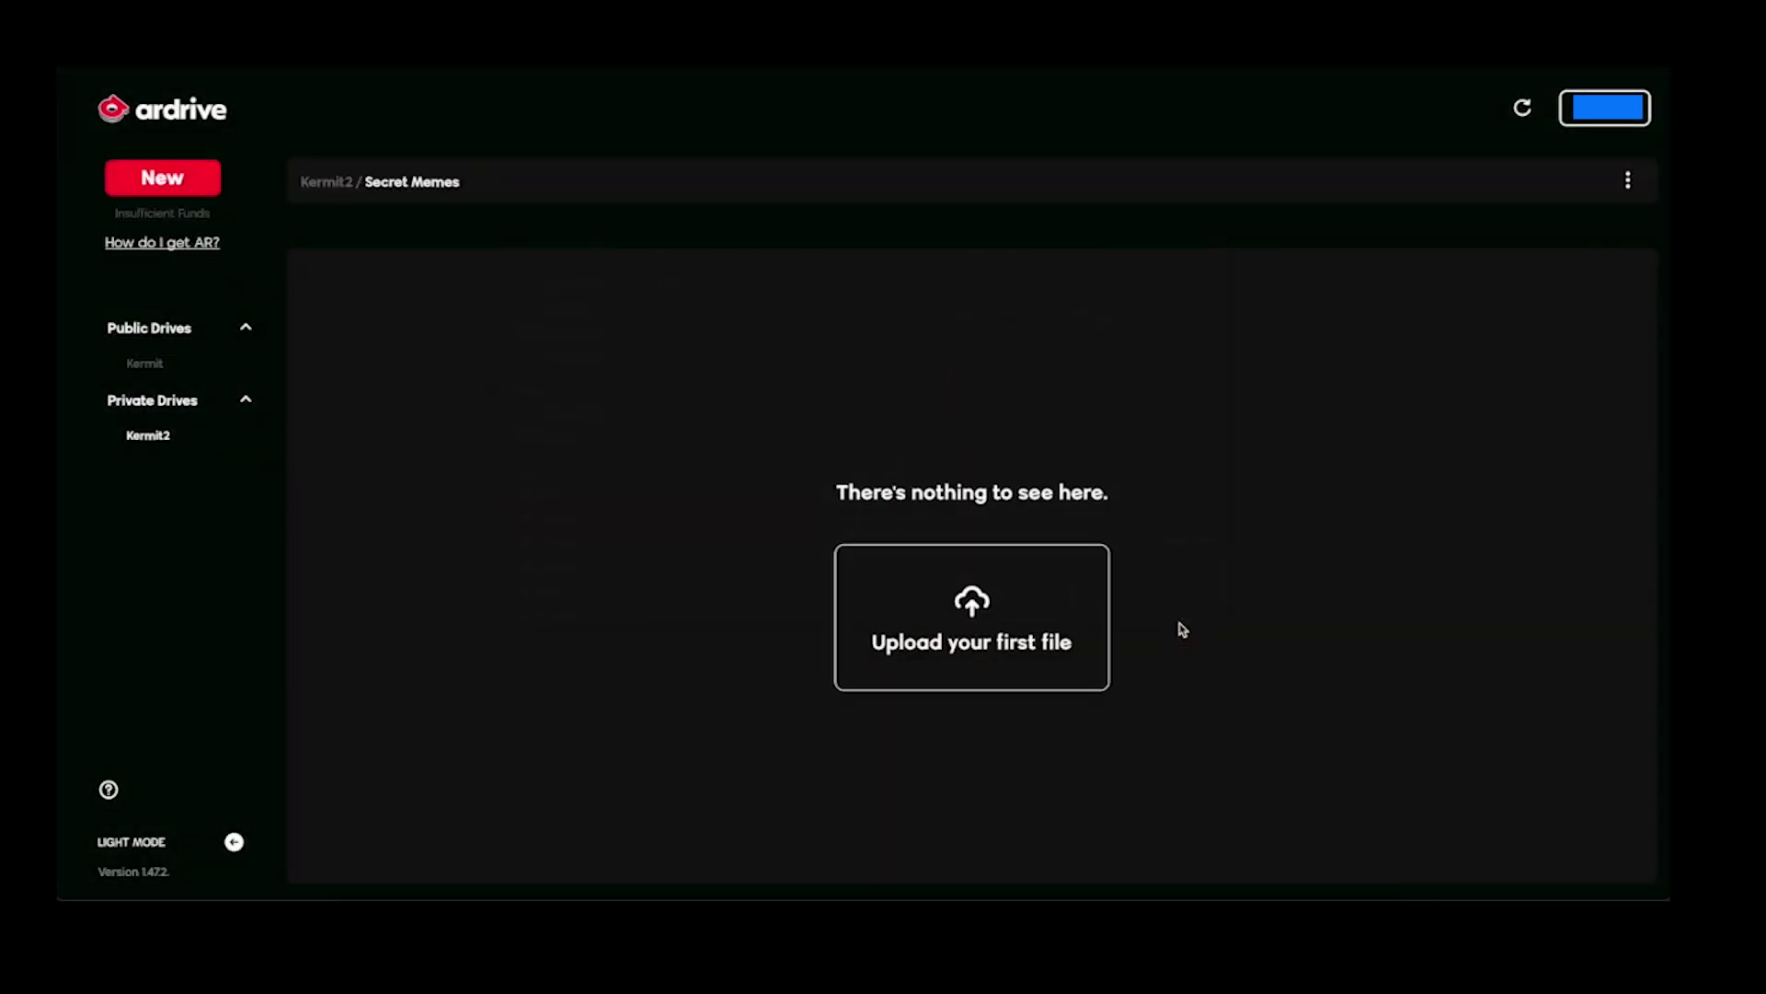